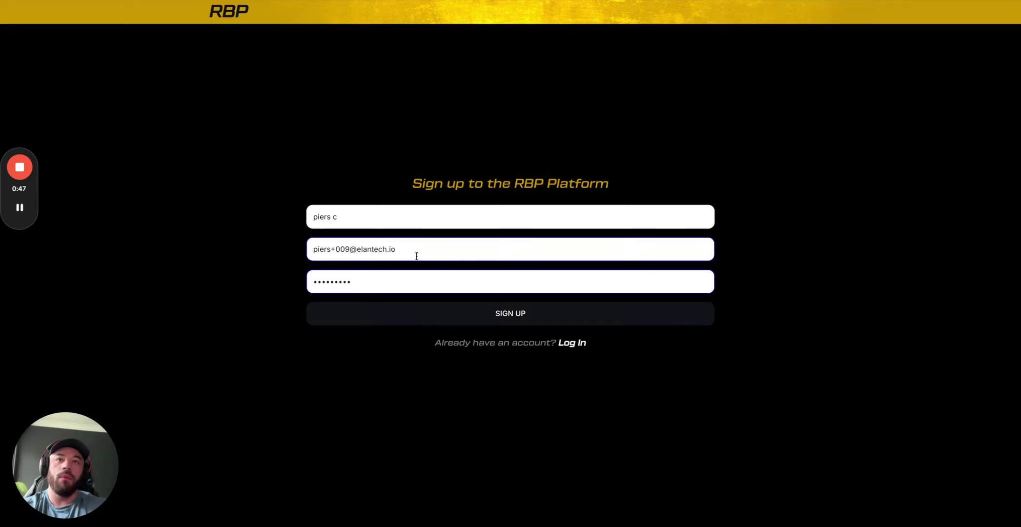
# Step: Submit the sign-up form with the completed account details and confirm registration with the emailed verification code
pyautogui.click(441, 299)
pyautogui.click(449, 315)
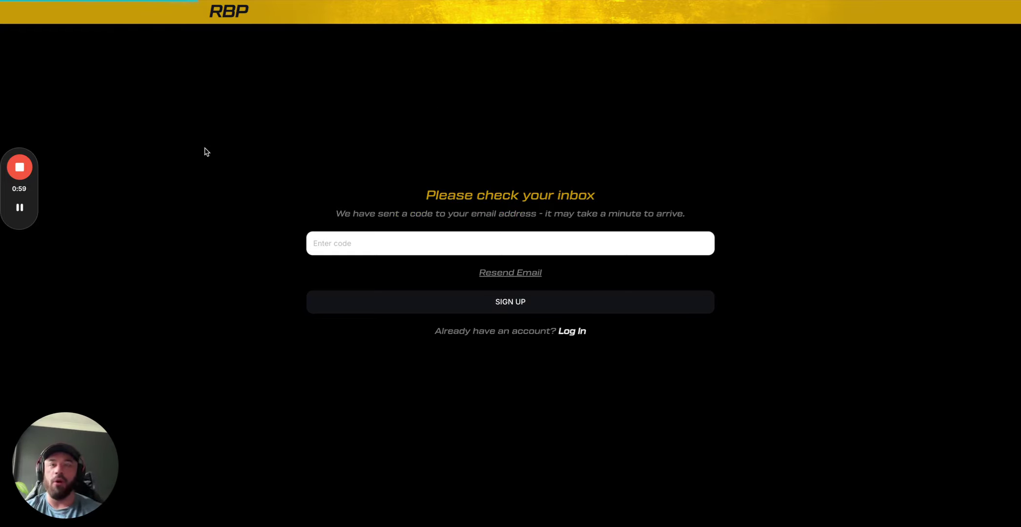
pyautogui.click(26, 208)
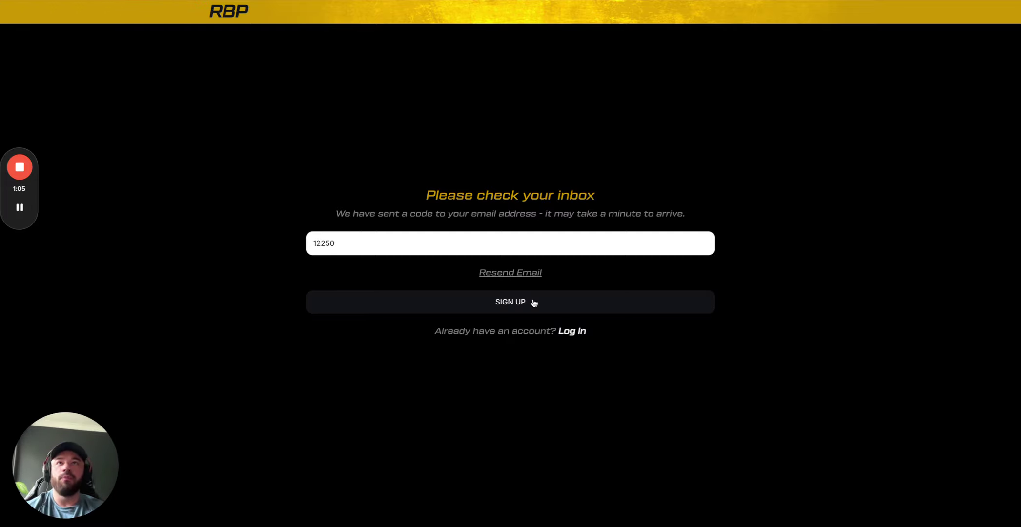
pyautogui.click(533, 303)
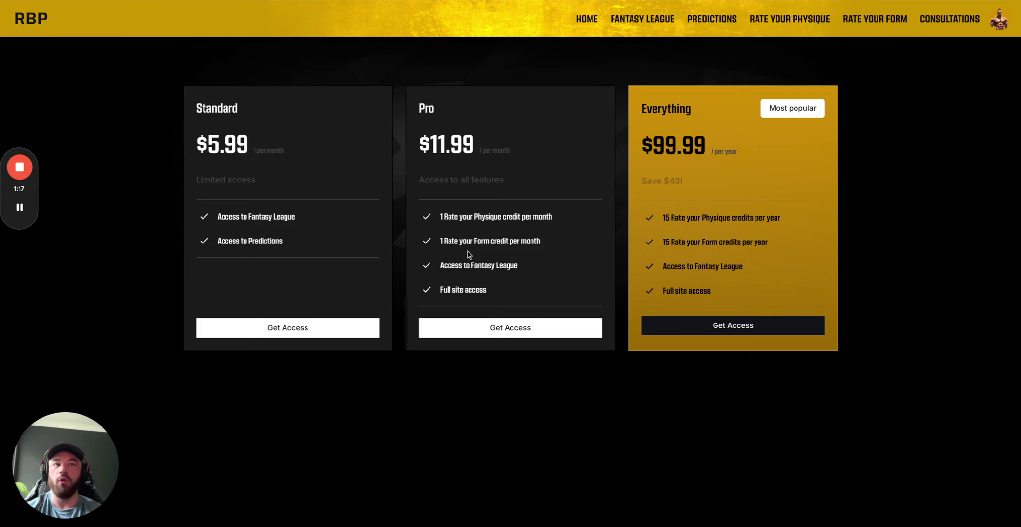
# Step: Compare the credits and savings of the Pro and Everything plans, and get access to the Standard plan at $5.99 per month
pyautogui.doubleClick(484, 216)
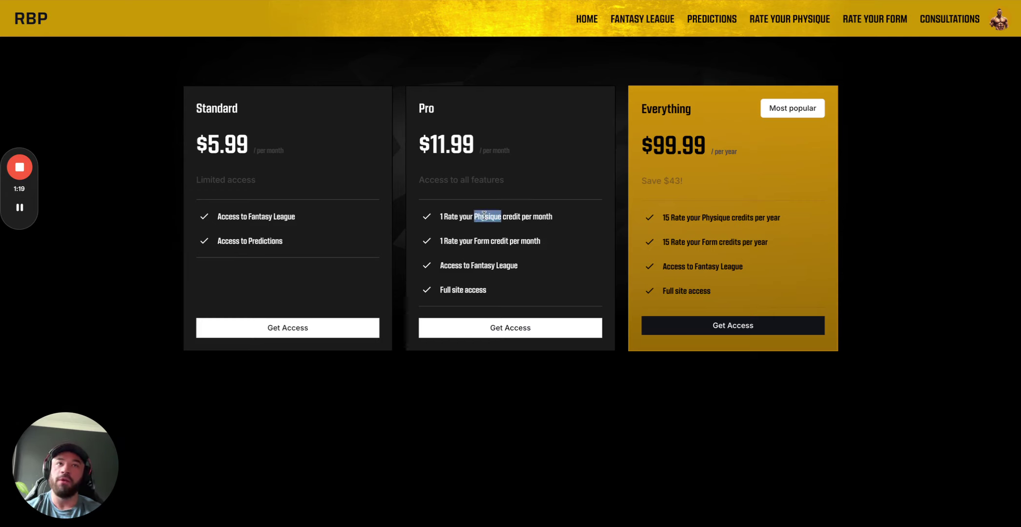
pyautogui.doubleClick(483, 240)
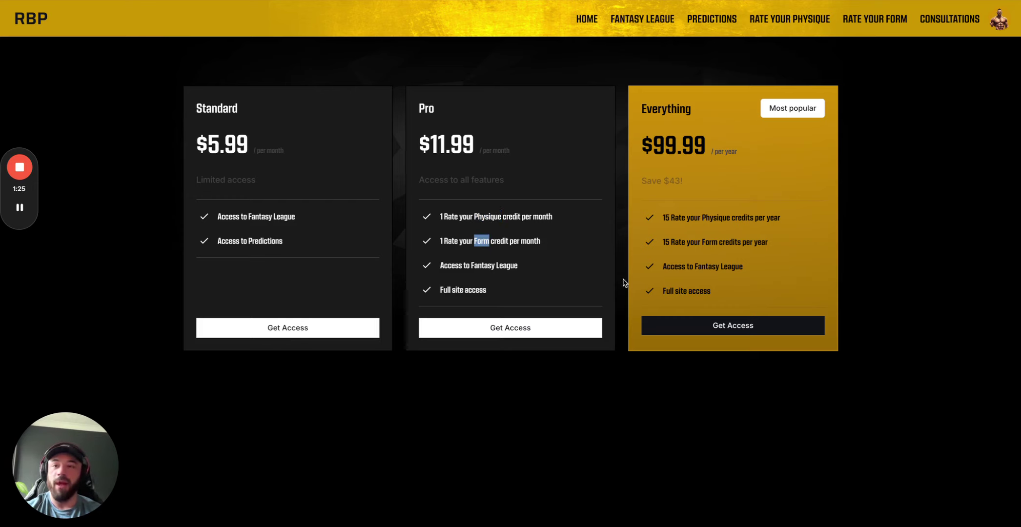
pyautogui.click(666, 216)
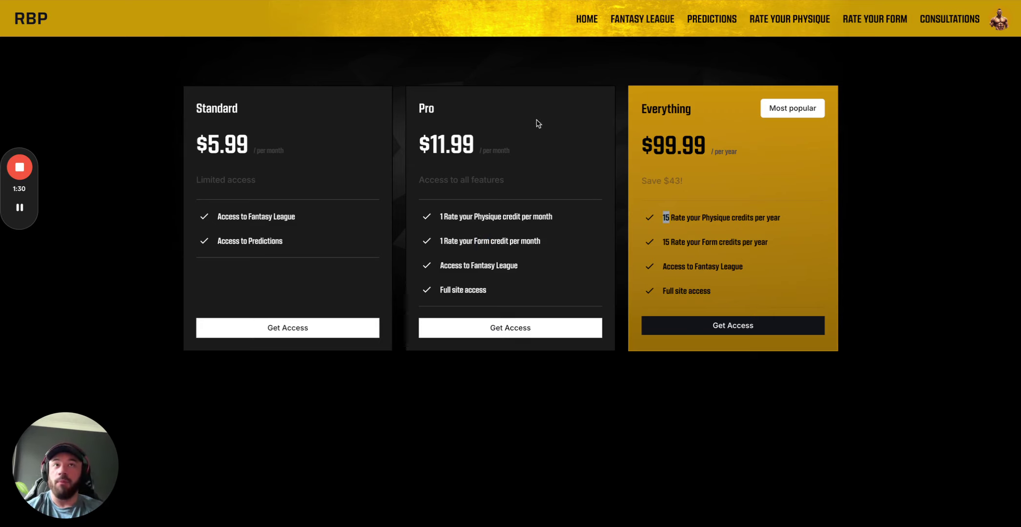
pyautogui.click(665, 179)
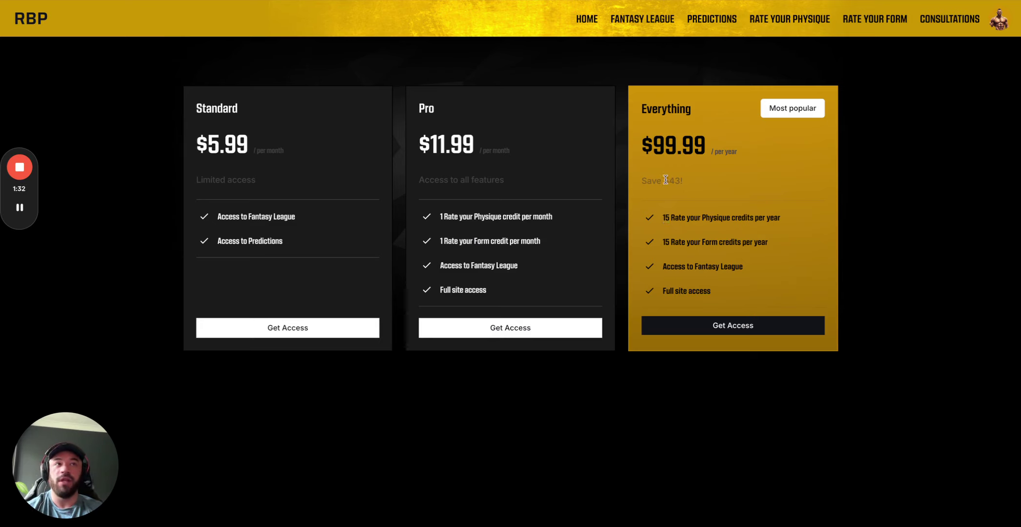
pyautogui.moveTo(663, 180); pyautogui.dragTo(680, 181)
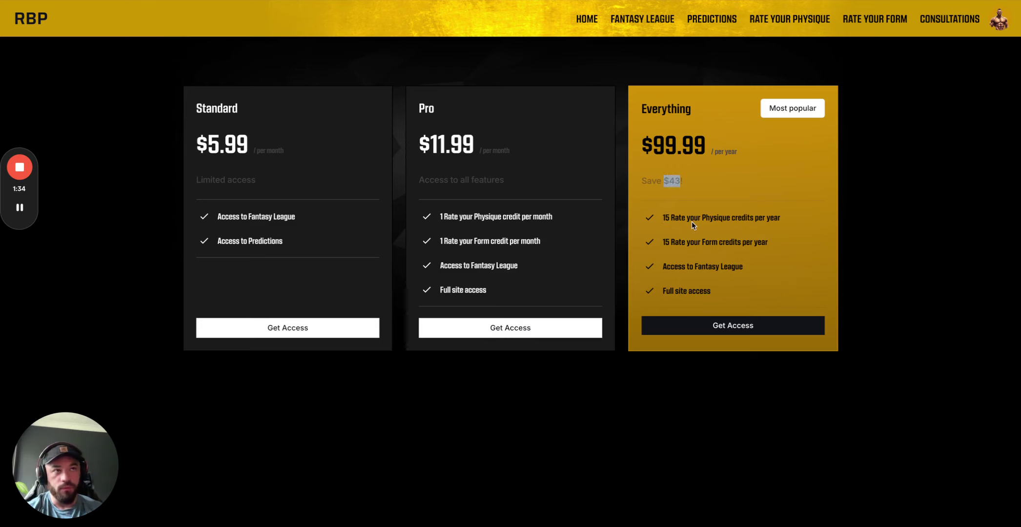
pyautogui.click(664, 218)
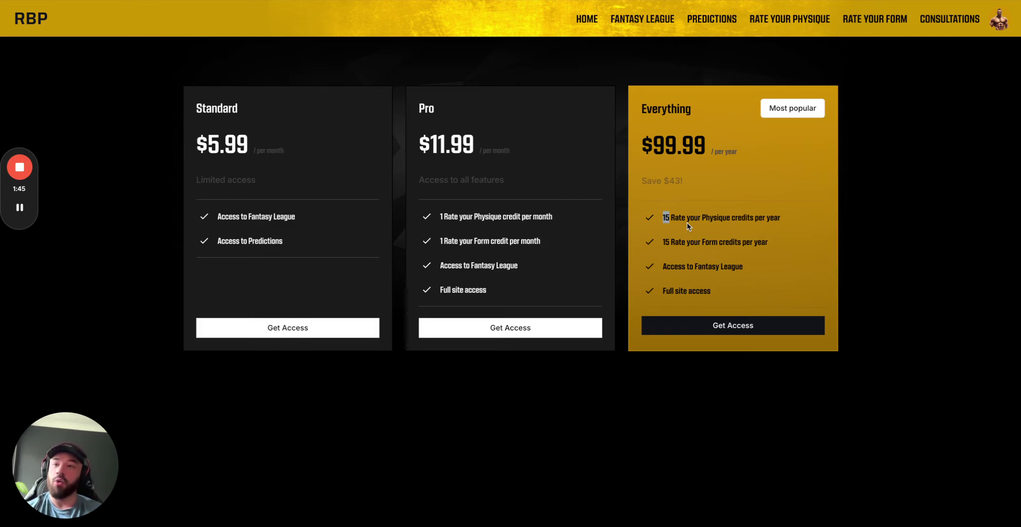
pyautogui.click(478, 201)
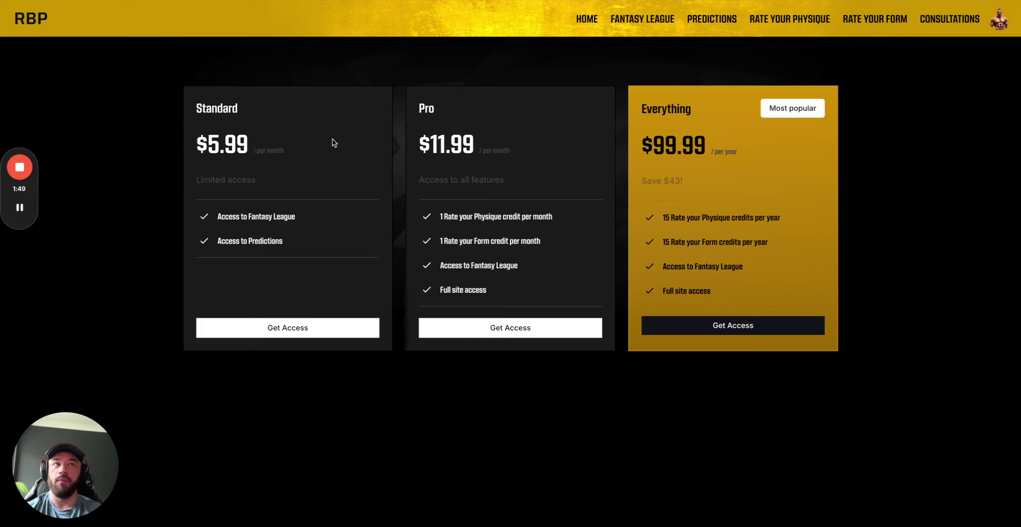
pyautogui.click(284, 326)
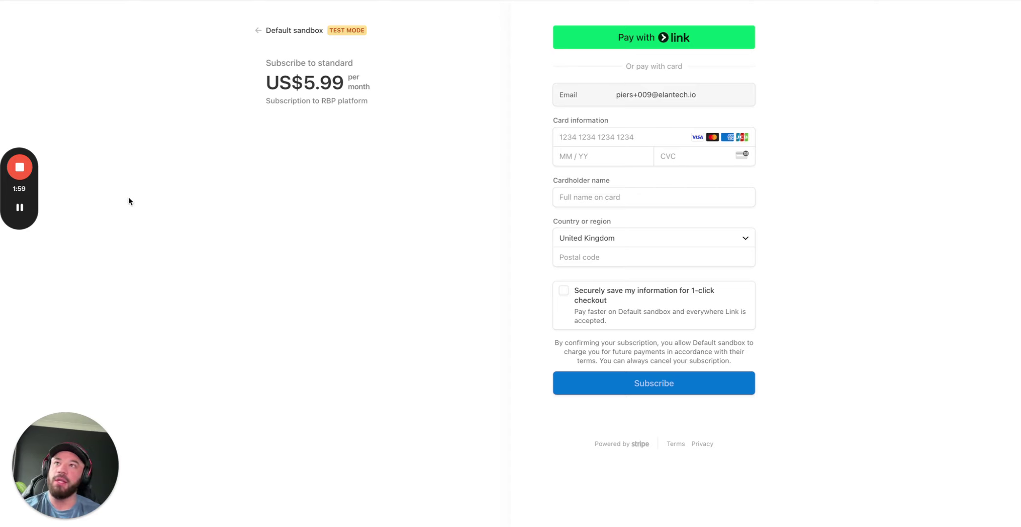
pyautogui.click(19, 208)
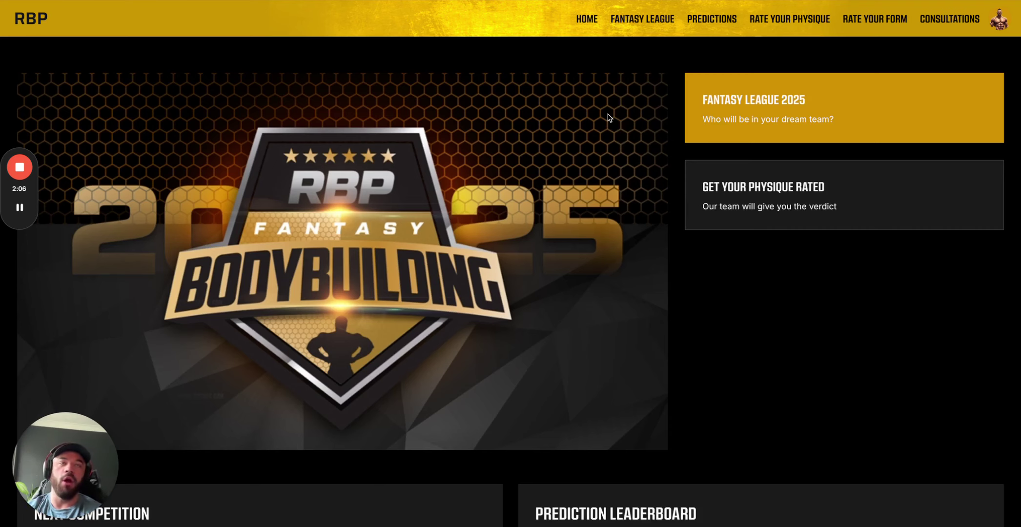
# Step: Look through the home page's next competition, prediction leaderboard and fantasy league leaderboard sections
pyautogui.scroll(-3, 609, 117)
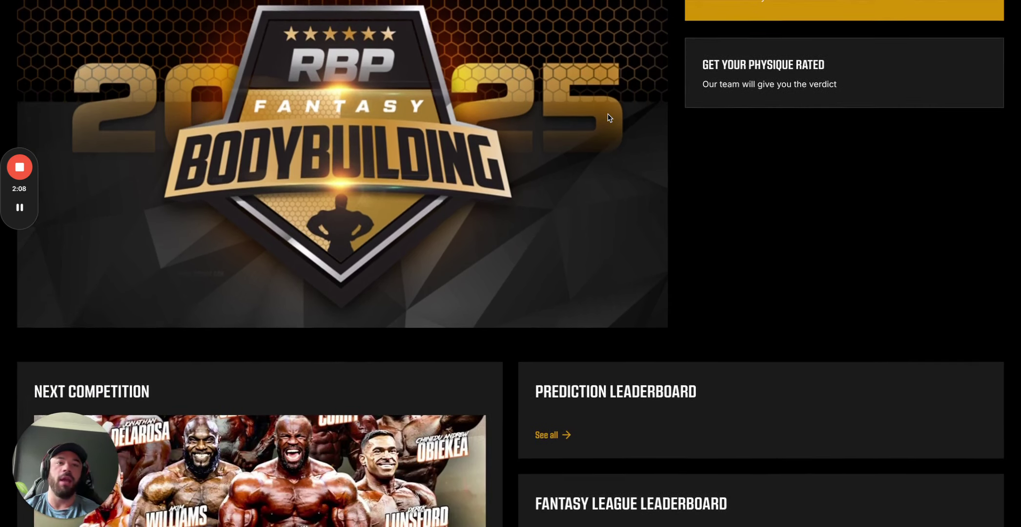
pyautogui.scroll(-1, 609, 117)
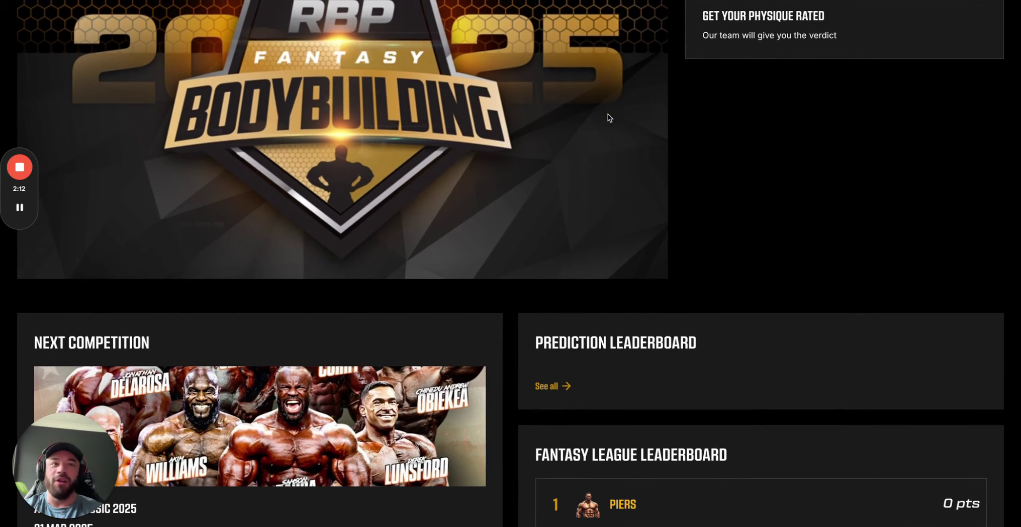
pyautogui.scroll(-4, 609, 117)
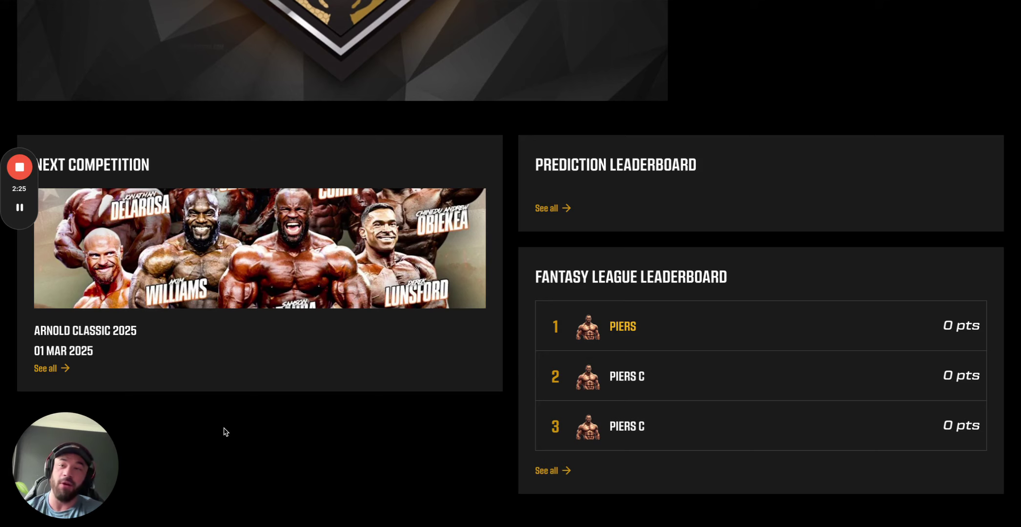
pyautogui.scroll(1, 406, 141)
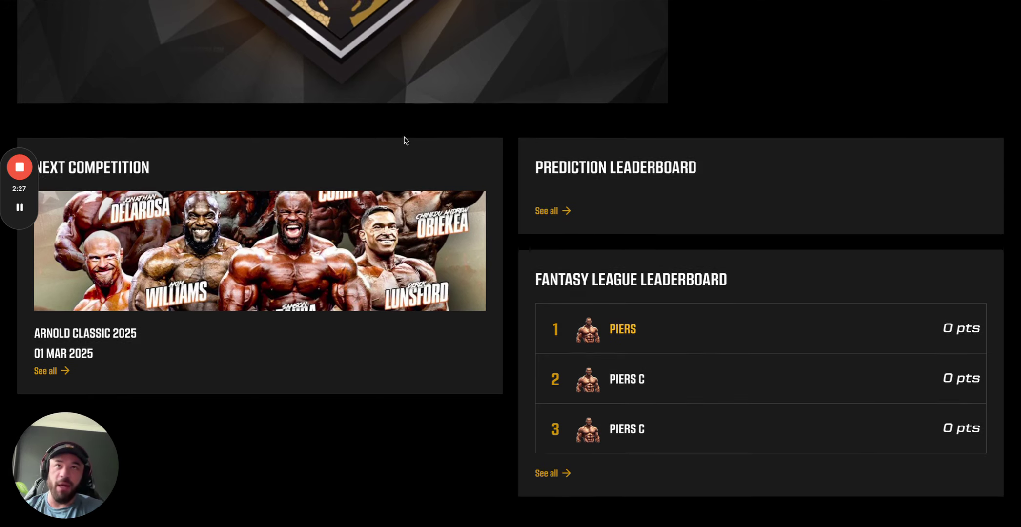
pyautogui.scroll(7, 404, 140)
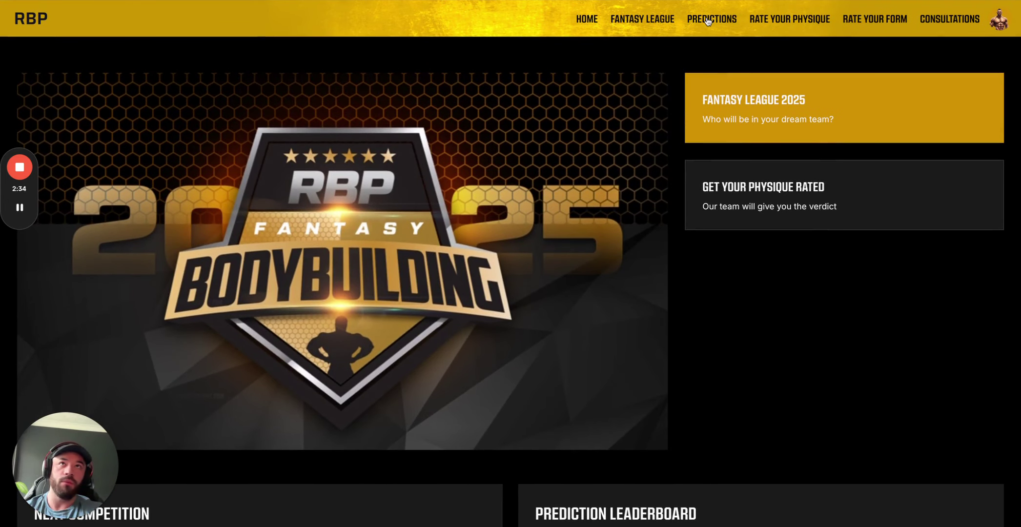
# Step: Open the competition predictions page and examine the upcoming shows, past results and the leaderboard for everyone
pyautogui.click(708, 22)
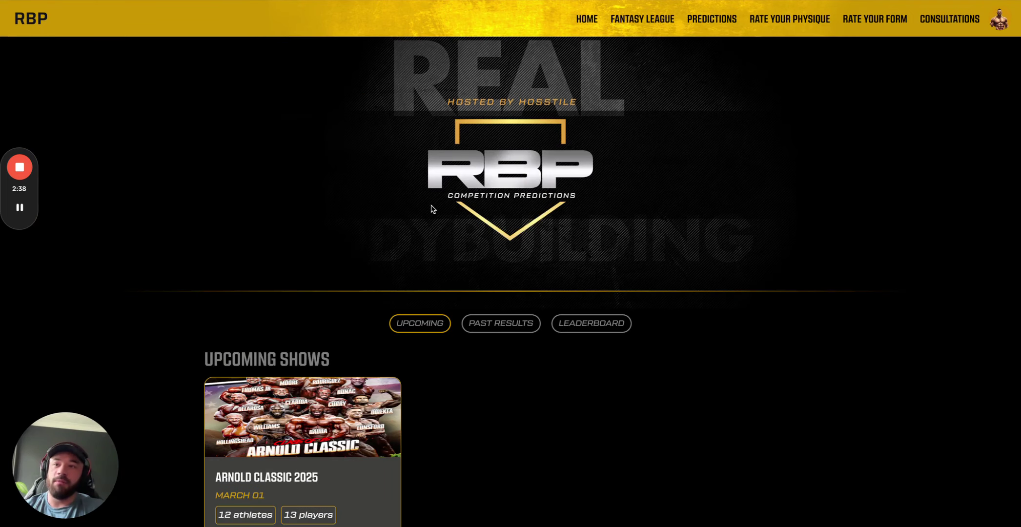
pyautogui.scroll(-3, 432, 209)
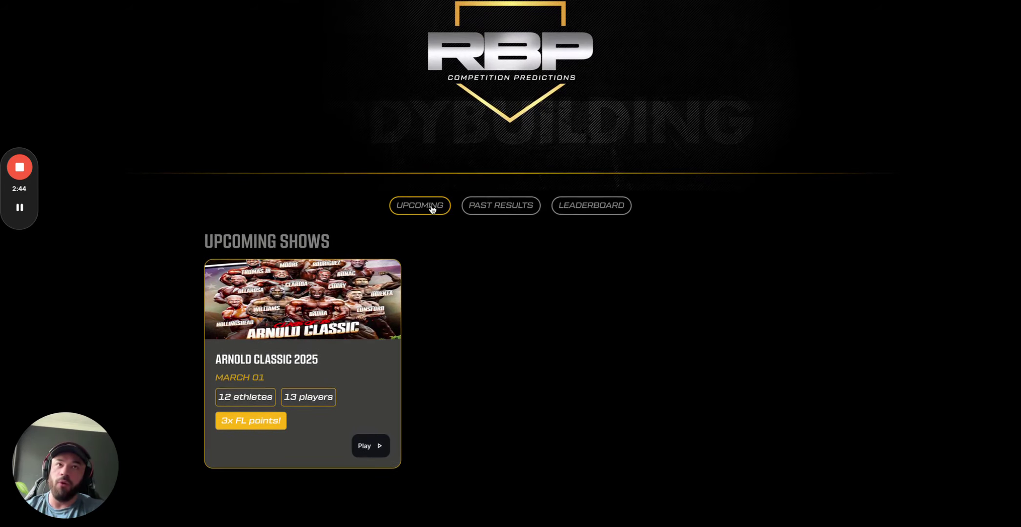
pyautogui.scroll(-3, 432, 209)
pyautogui.scroll(-8, 432, 208)
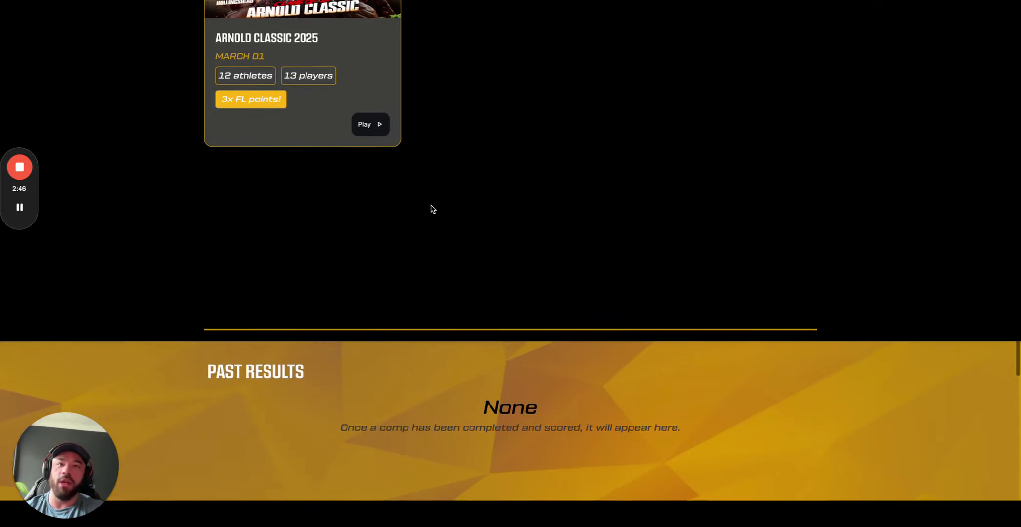
pyautogui.scroll(-3, 498, 293)
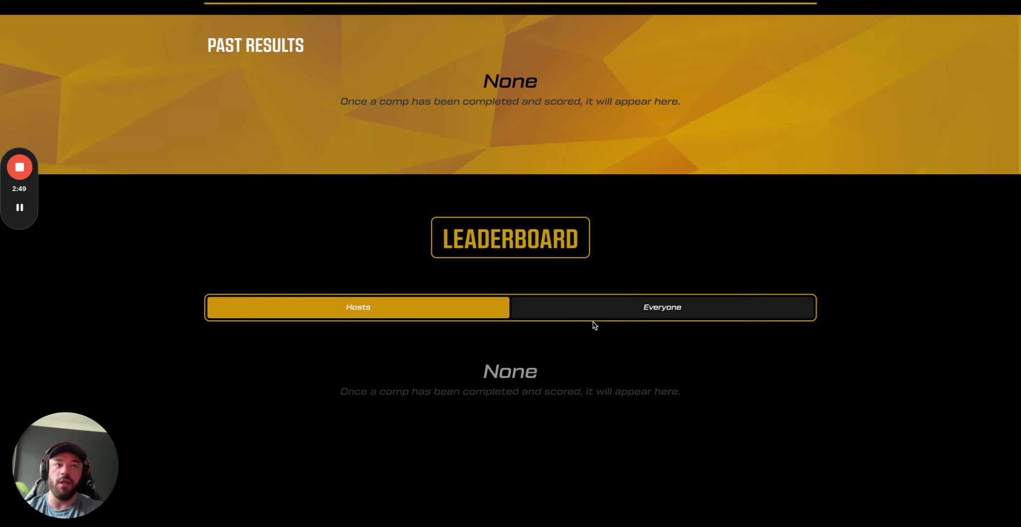
pyautogui.click(610, 317)
pyautogui.scroll(1, 609, 318)
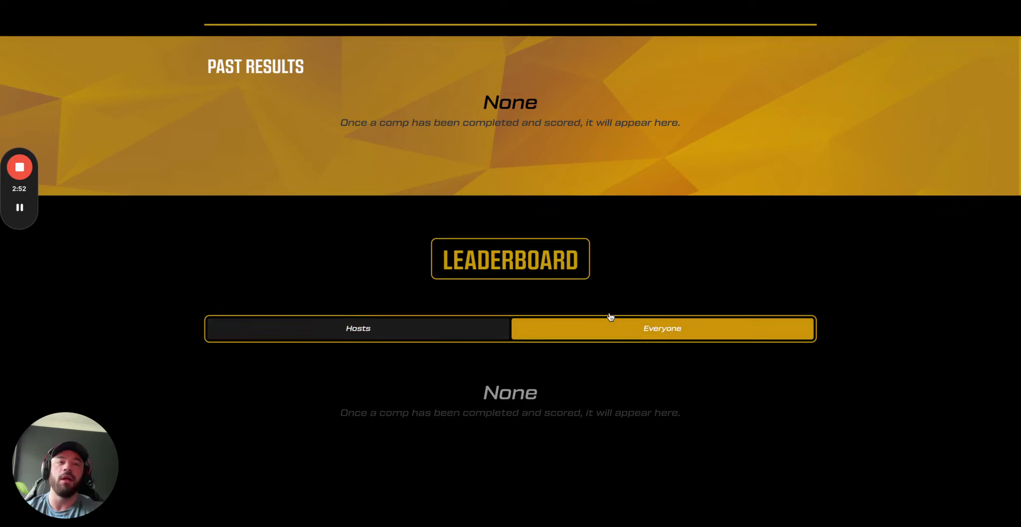
pyautogui.scroll(12, 609, 313)
pyautogui.scroll(-5, 419, 310)
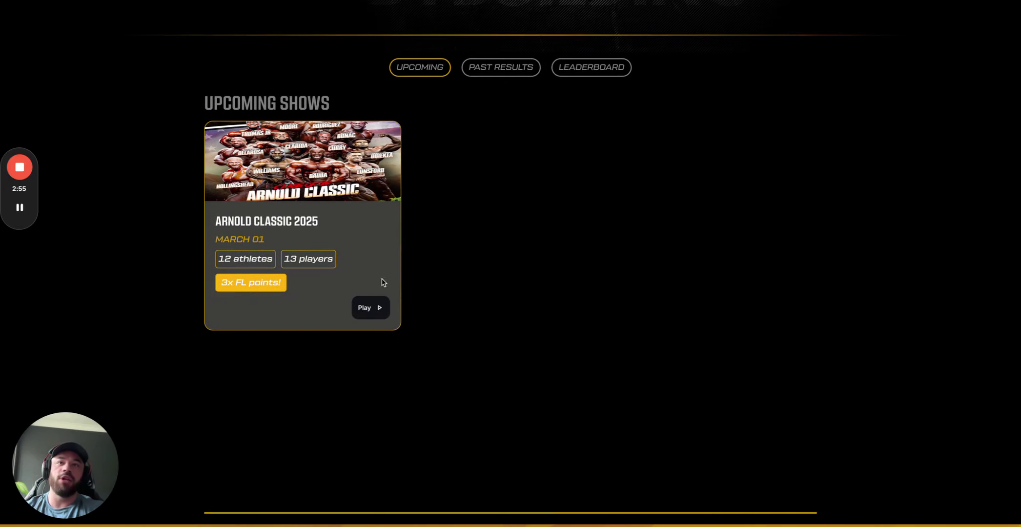
# Step: Open the Arnold Classic 2025 show to play and review its competitor list
pyautogui.click(371, 308)
pyautogui.scroll(-4, 604, 242)
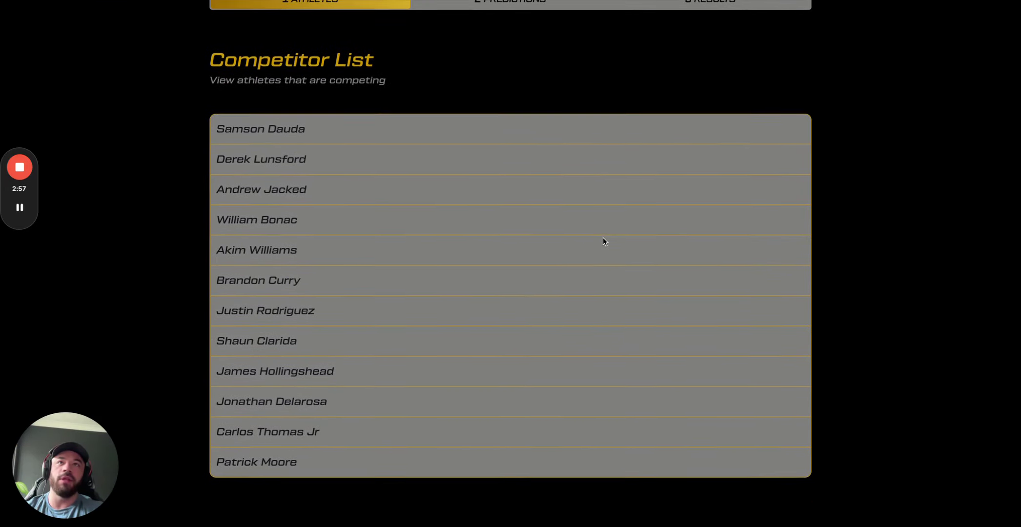
pyautogui.scroll(5, 604, 236)
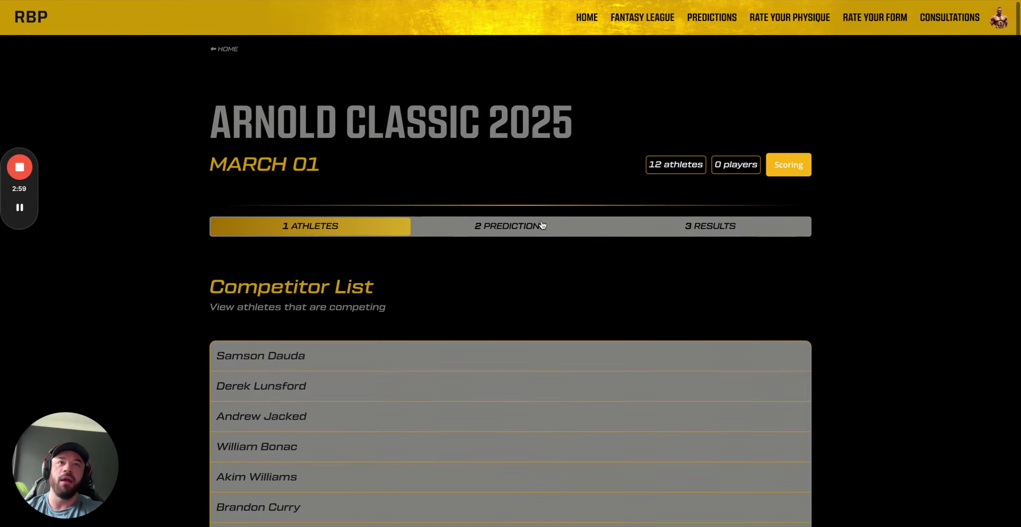
# Step: Create a prediction entry for the Arnold Classic 2025 and look over its placing rows
pyautogui.click(511, 225)
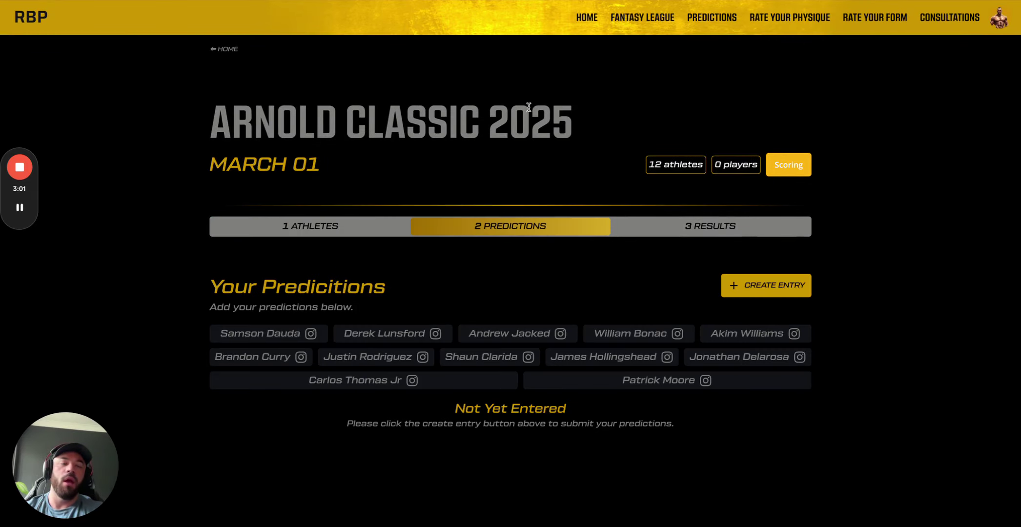
pyautogui.scroll(-1, 529, 106)
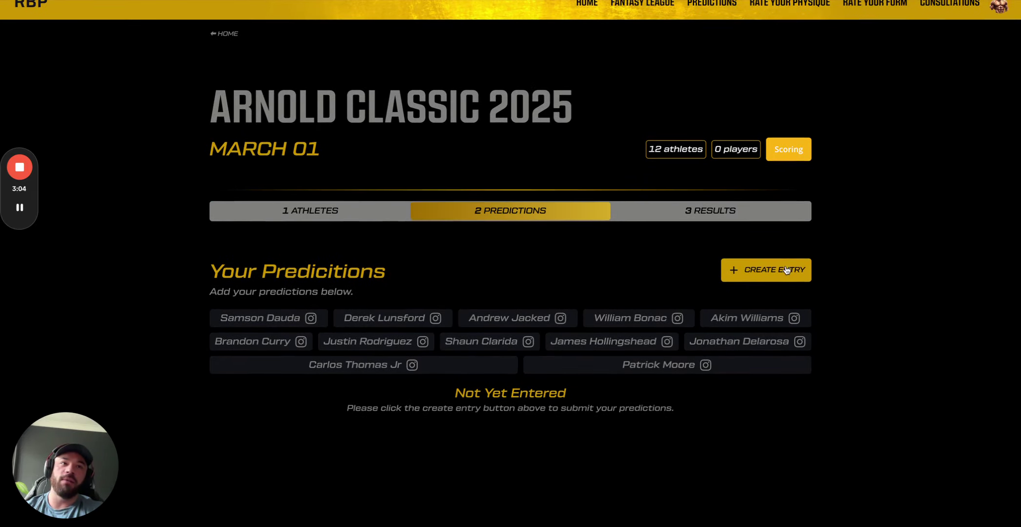
pyautogui.click(784, 268)
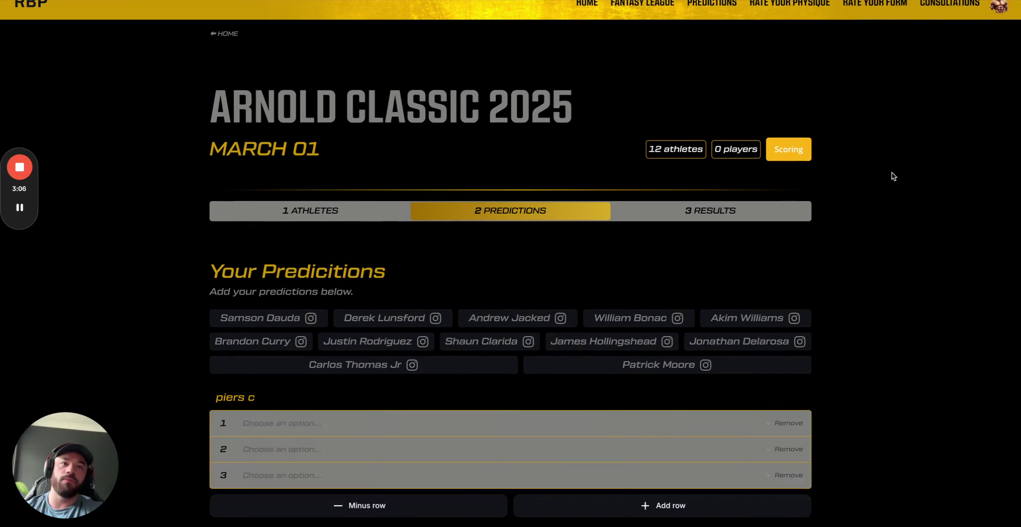
pyautogui.scroll(-4, 893, 176)
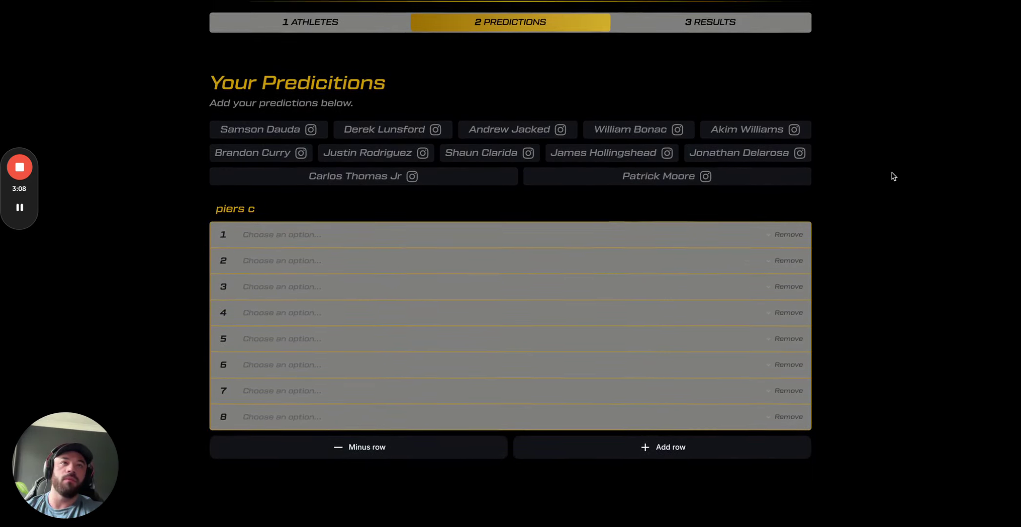
pyautogui.scroll(3, 893, 176)
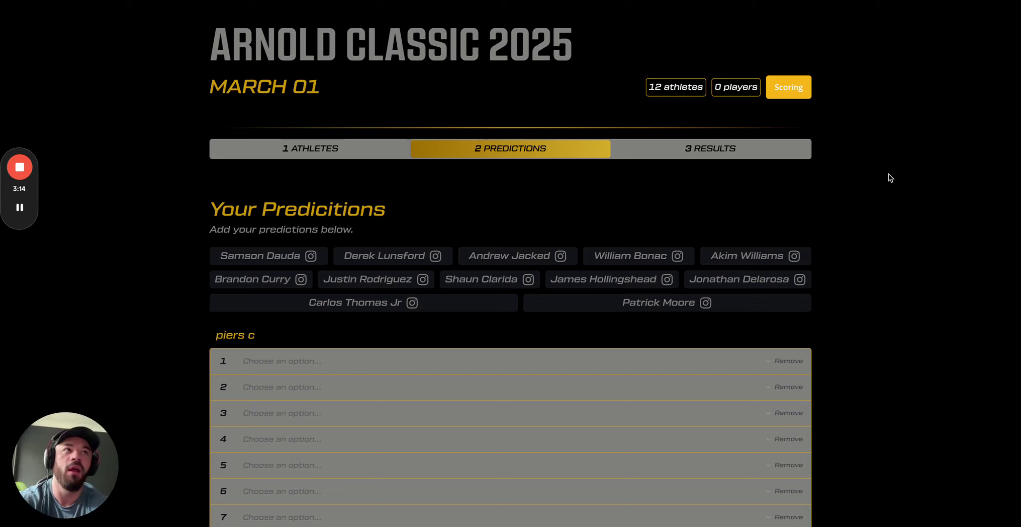
# Step: Predict Samson Dauda in first place, Derek Lunsford in second and Andrew Jacked in third
pyautogui.scroll(-3, 643, 276)
pyautogui.click(311, 300)
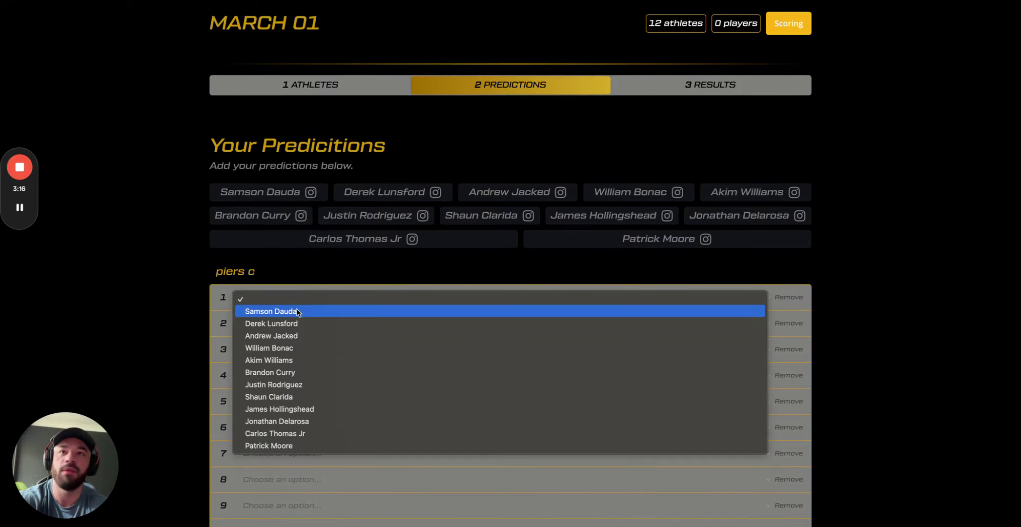
pyautogui.click(273, 311)
pyautogui.click(263, 326)
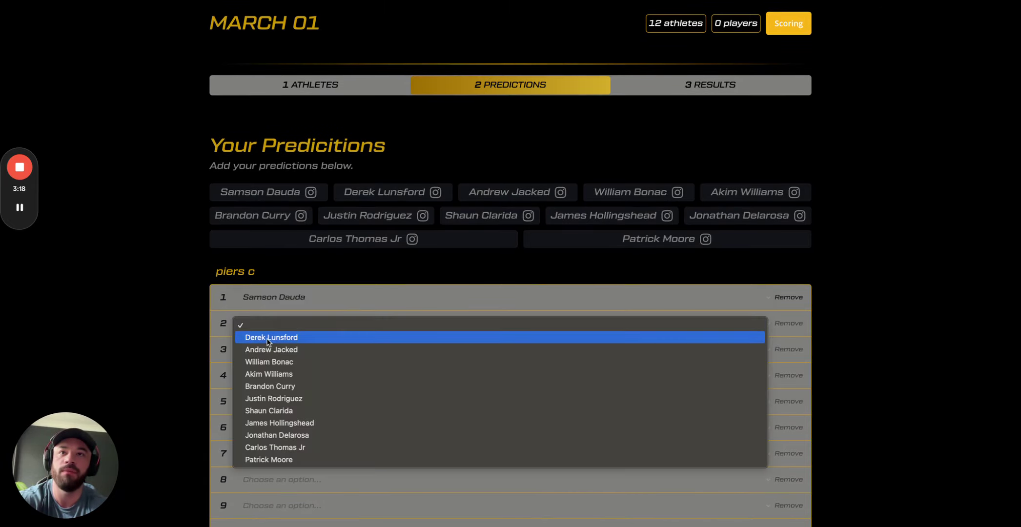
pyautogui.click(270, 339)
pyautogui.click(266, 342)
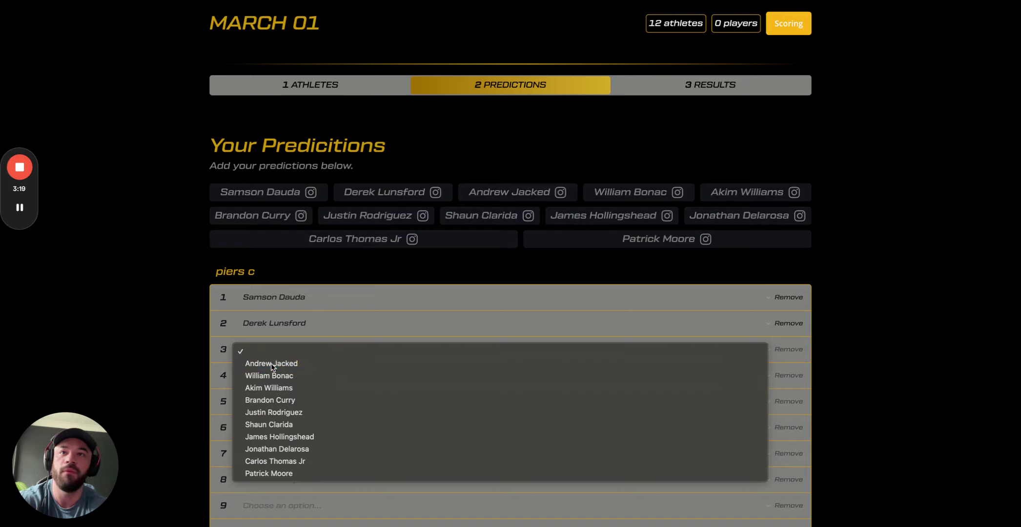
pyautogui.click(271, 363)
pyautogui.scroll(-2, 884, 260)
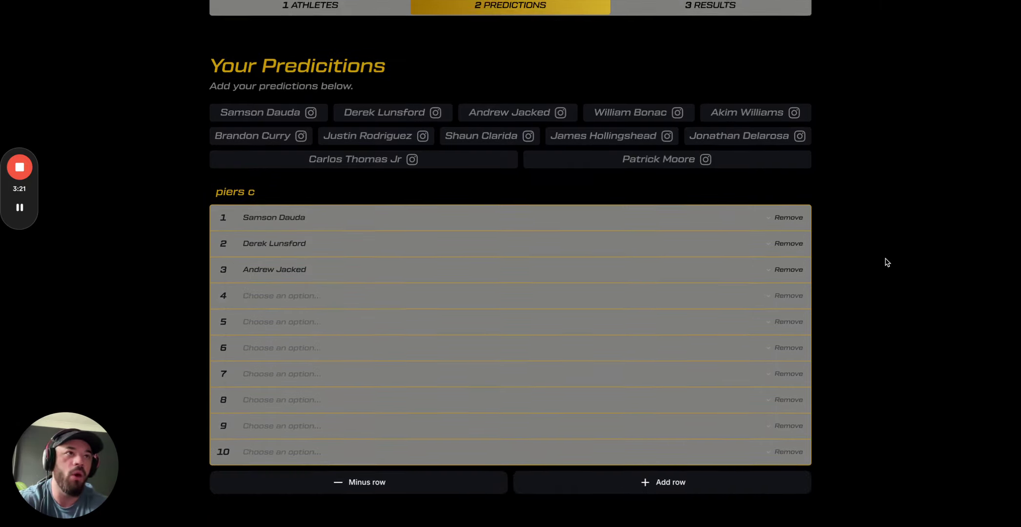
pyautogui.scroll(4, 887, 262)
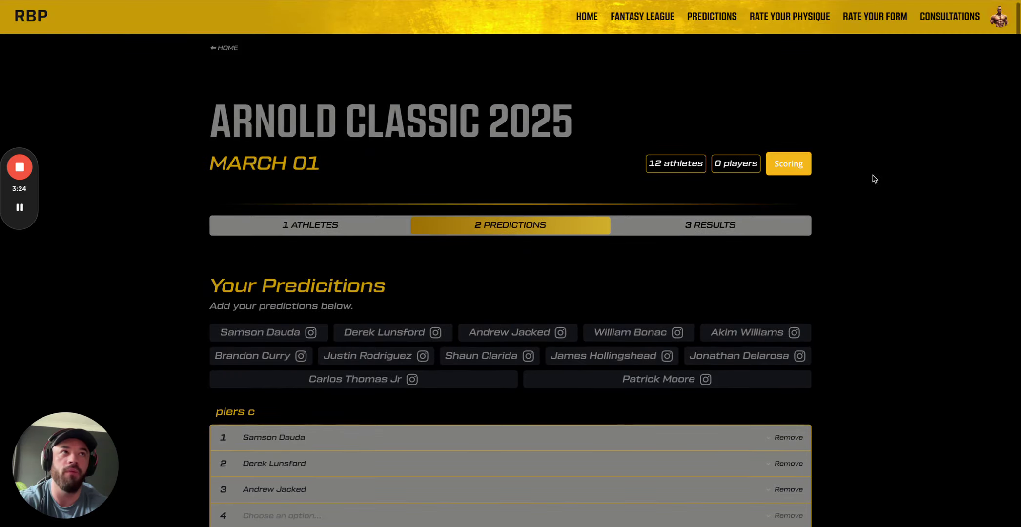
# Step: Open the show's scoring table and review the points awarded for 15 predicted placings
pyautogui.click(794, 165)
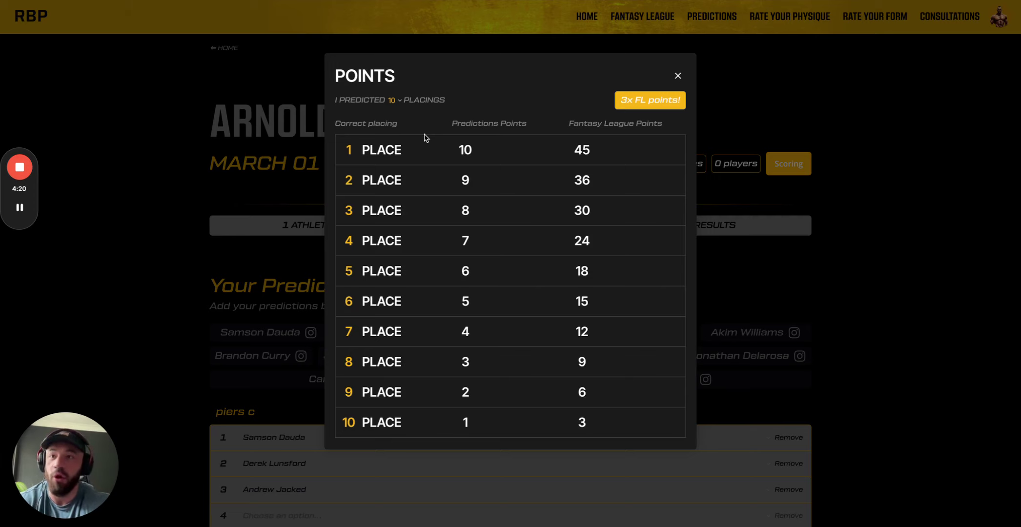
pyautogui.click(395, 102)
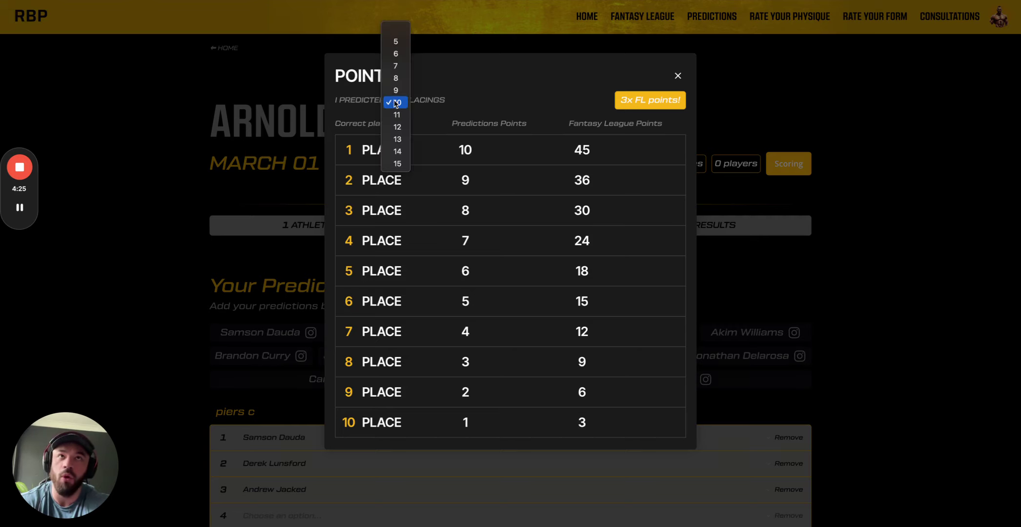
pyautogui.click(398, 163)
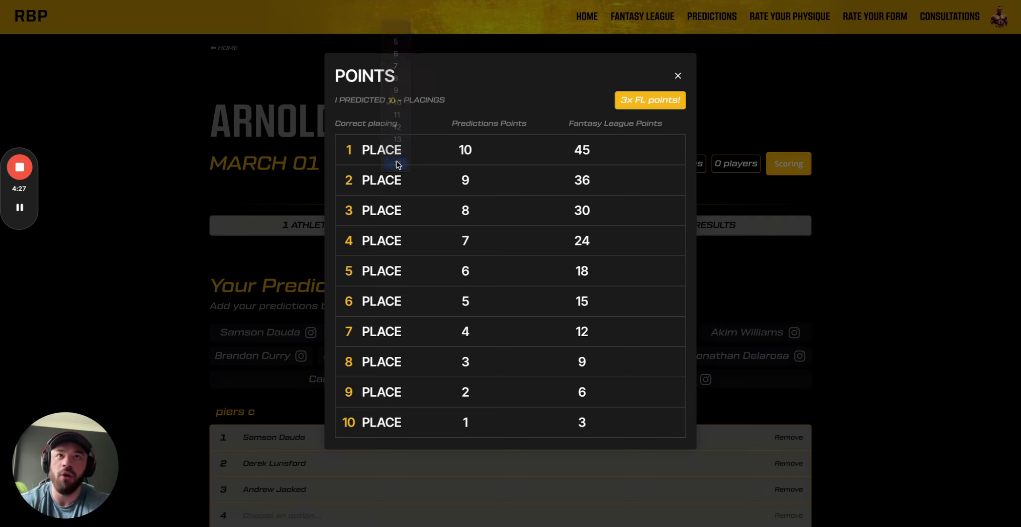
pyautogui.scroll(-1, 493, 164)
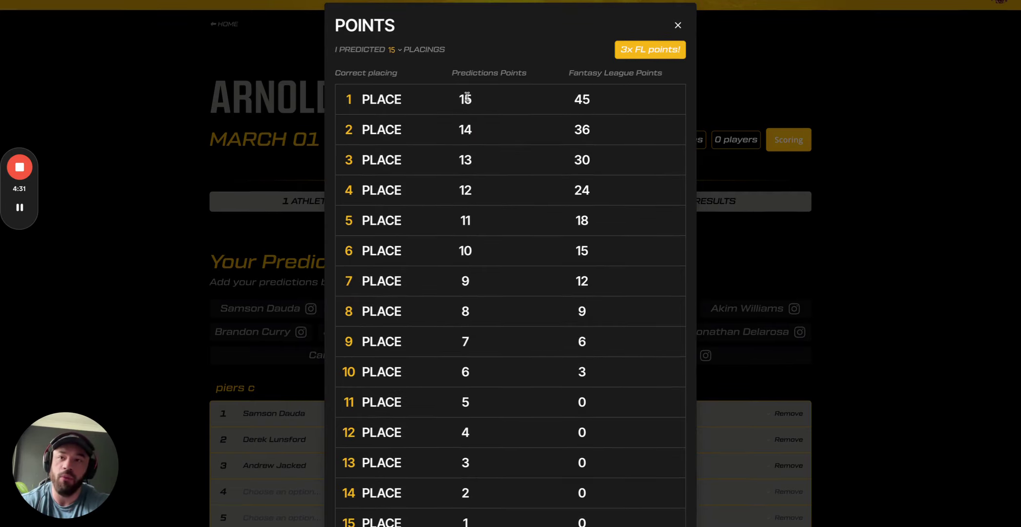
pyautogui.scroll(-3, 390, 102)
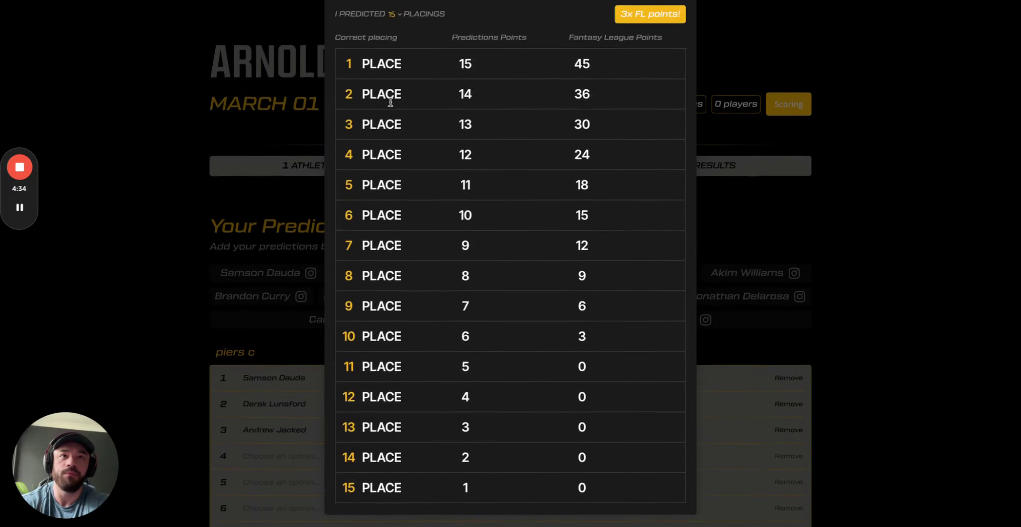
pyautogui.scroll(4, 488, 136)
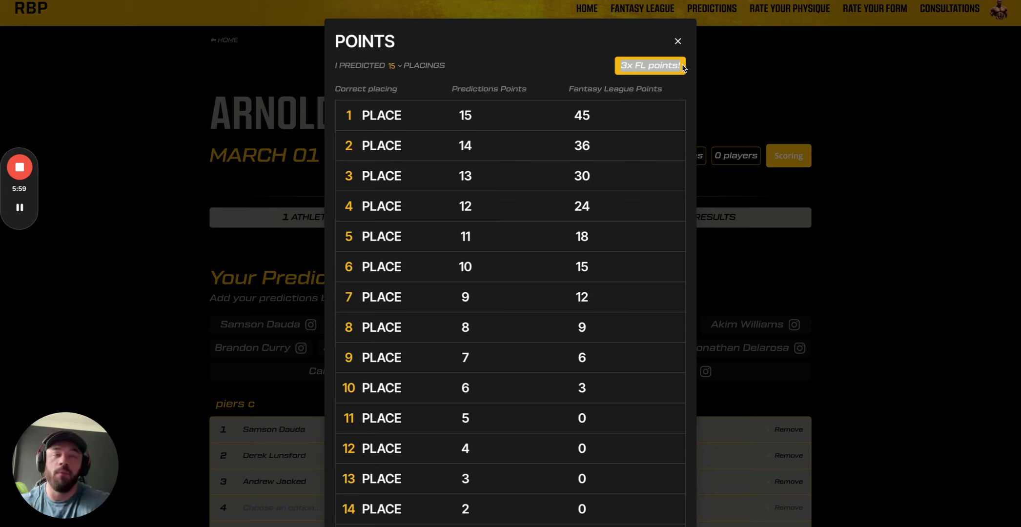
# Step: Compare the fantasy league points at the 3x and 1x multipliers, then close the points table
pyautogui.click(623, 67)
pyautogui.moveTo(623, 67); pyautogui.dragTo(677, 63)
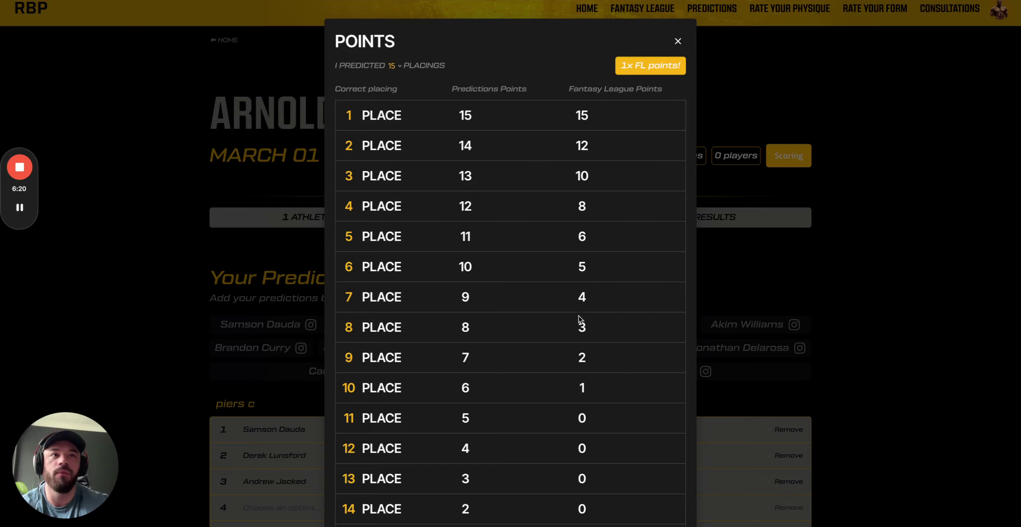
pyautogui.scroll(-1, 581, 390)
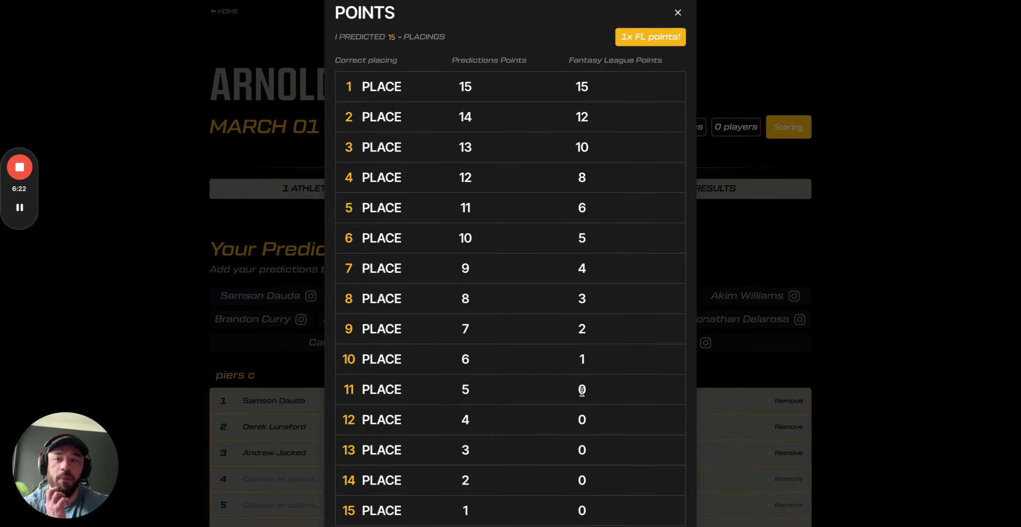
pyautogui.scroll(-2, 582, 390)
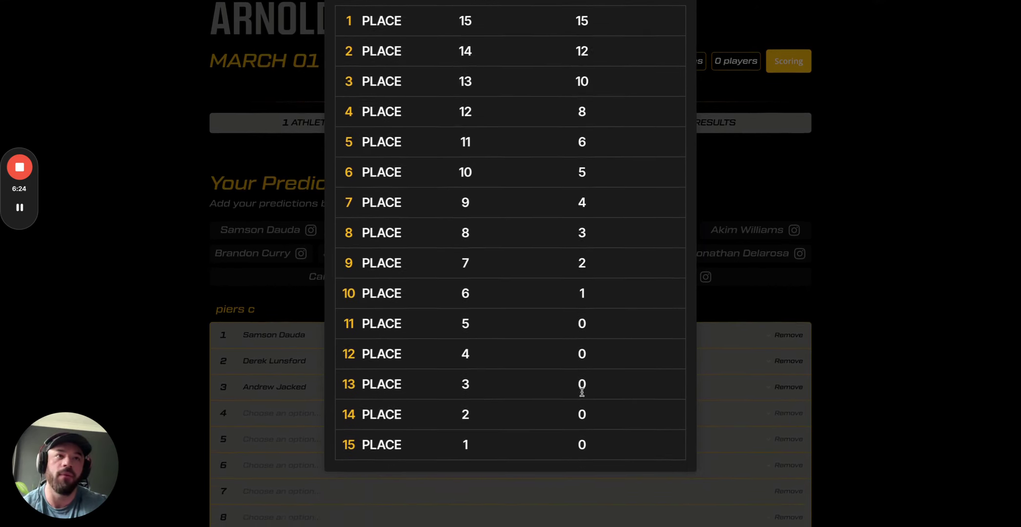
pyautogui.scroll(4, 582, 390)
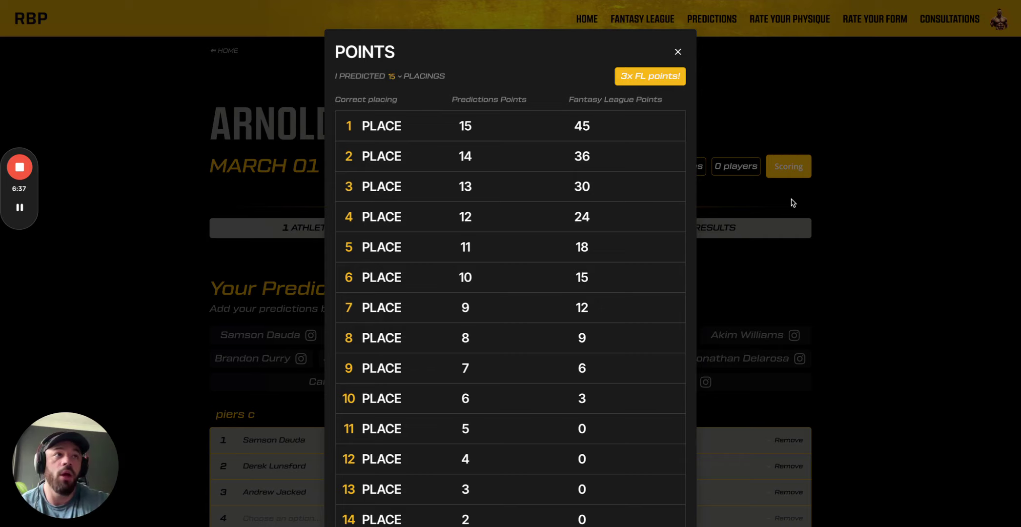
pyautogui.click(678, 51)
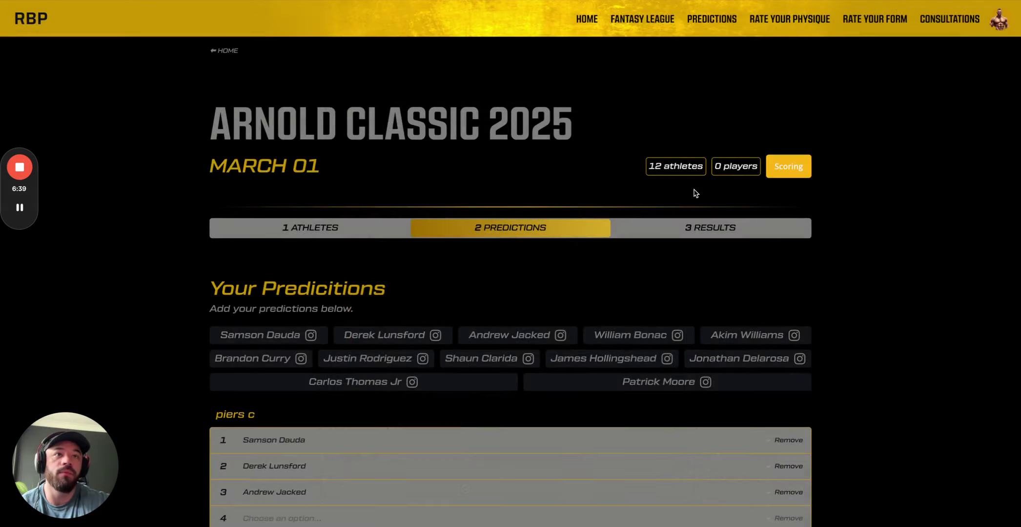
# Step: Extend the Arnold Classic 2025 prediction list from 10 to 12 placing rows
pyautogui.scroll(-6, 695, 191)
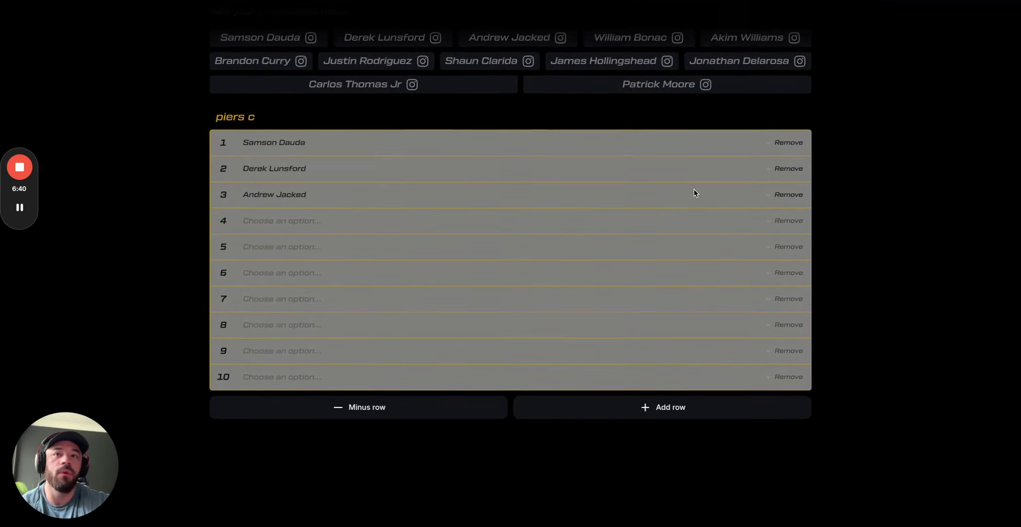
pyautogui.click(626, 415)
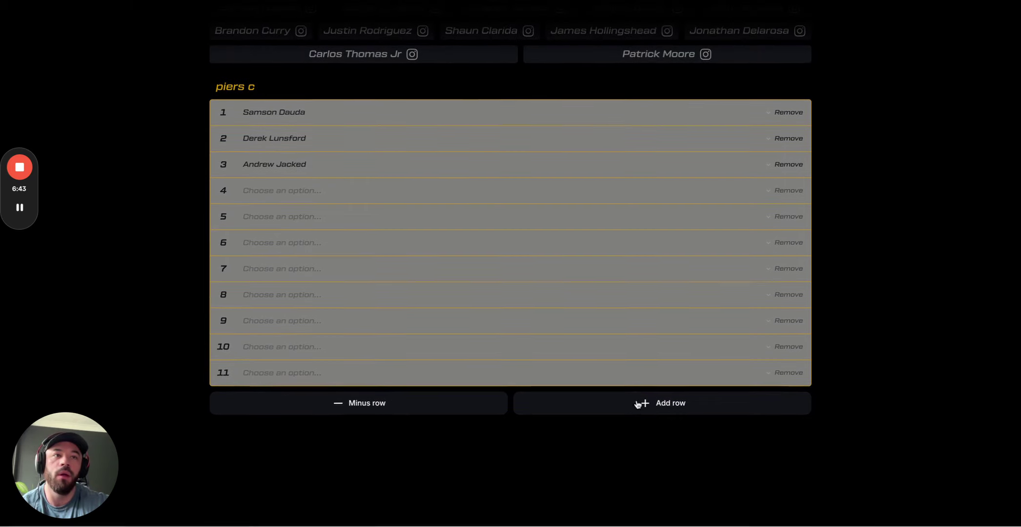
pyautogui.click(644, 403)
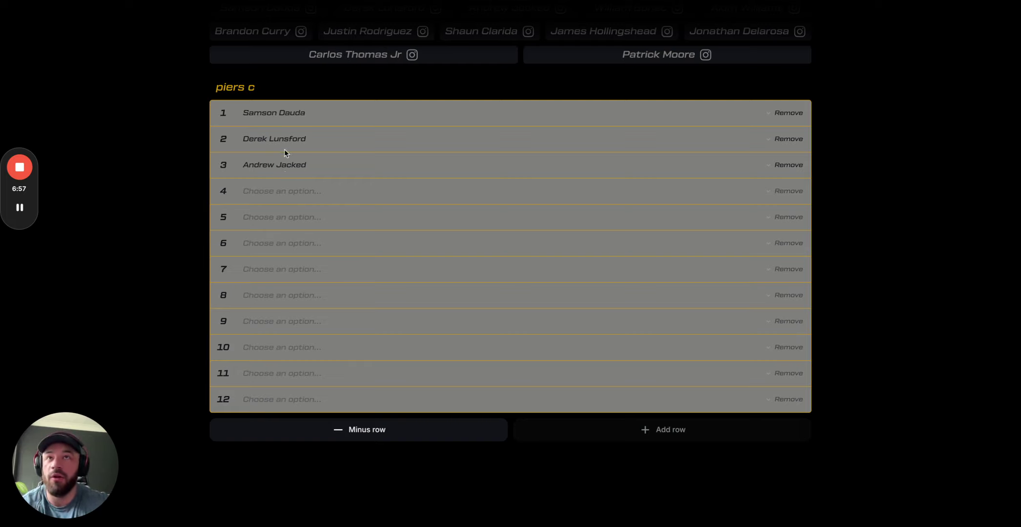
# Step: Open the results section of the Arnold Classic 2025 and look over its result categories
pyautogui.scroll(5, 284, 150)
pyautogui.scroll(-2, 555, 197)
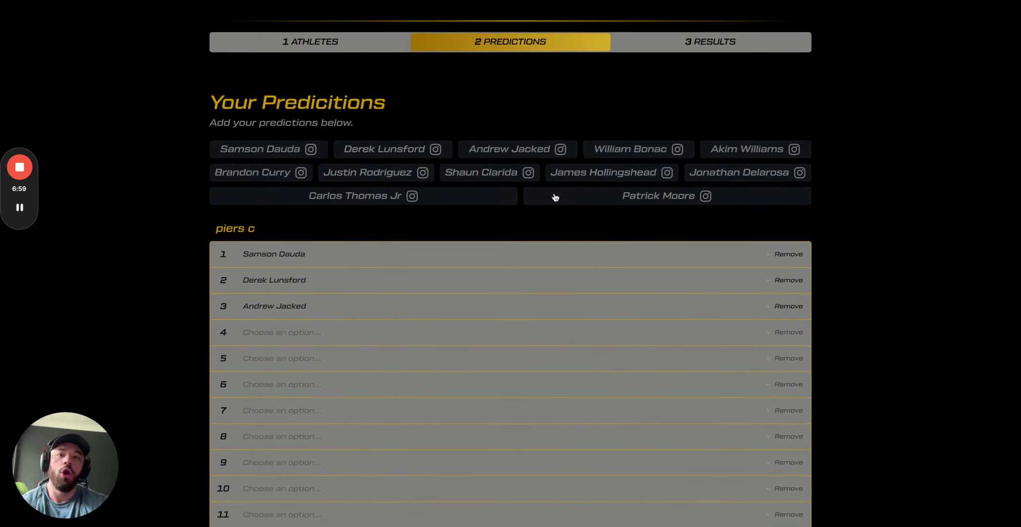
pyautogui.scroll(1, 435, 222)
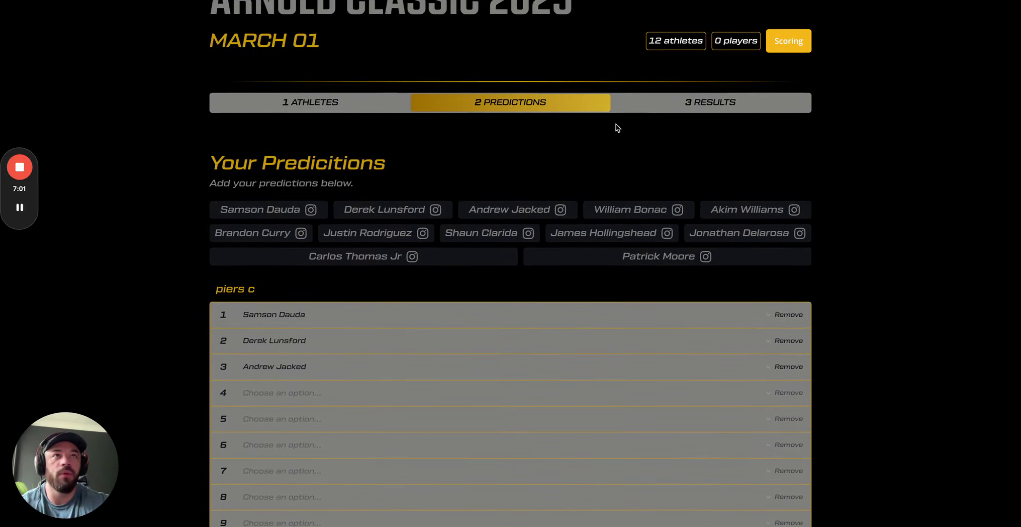
pyautogui.click(689, 98)
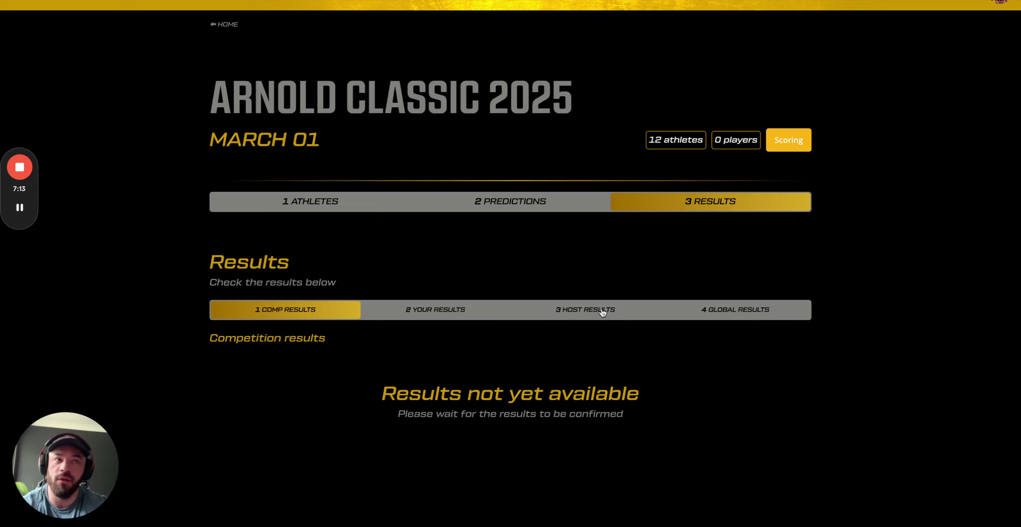
pyautogui.scroll(1, 737, 317)
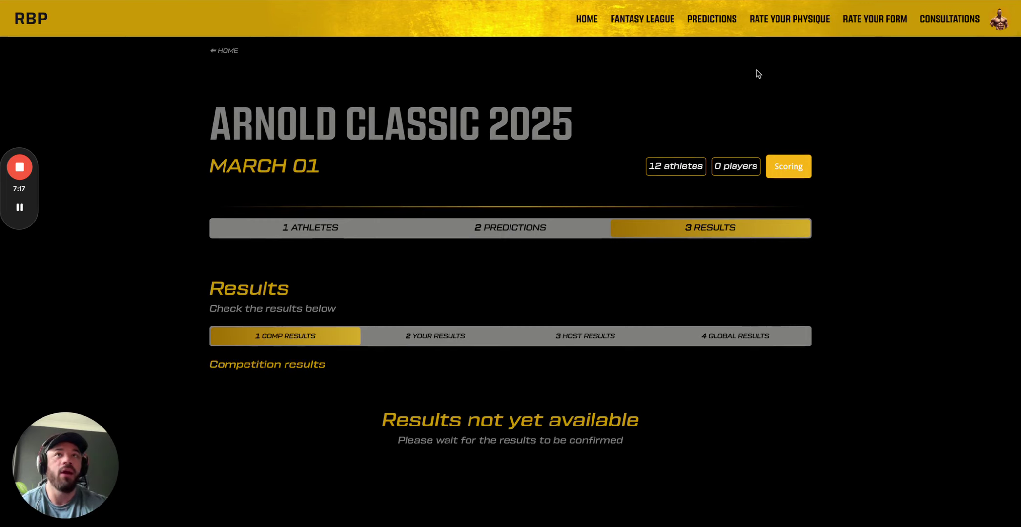
# Step: Open the fantasy league team builder and read its rules on locking in a team and the July transfer window
pyautogui.click(644, 20)
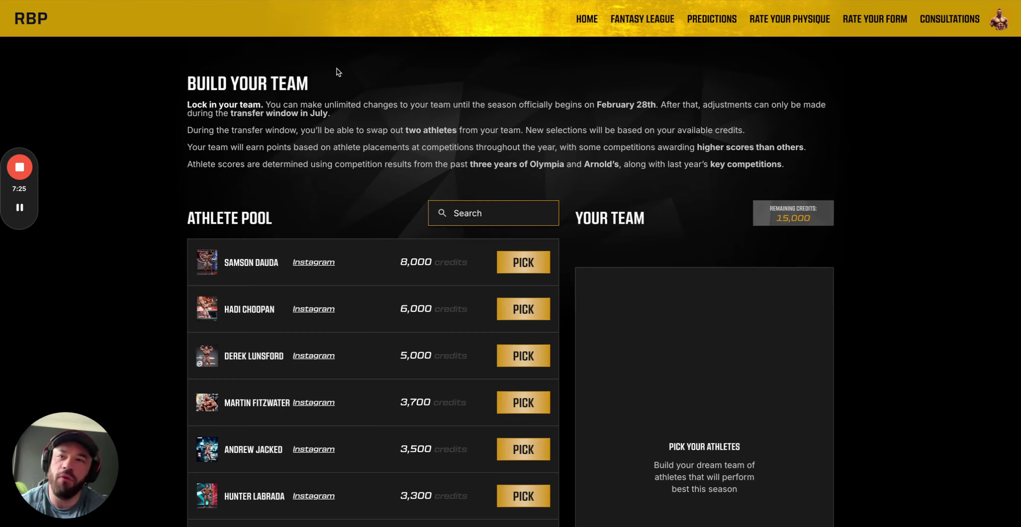
pyautogui.moveTo(191, 102); pyautogui.dragTo(772, 162)
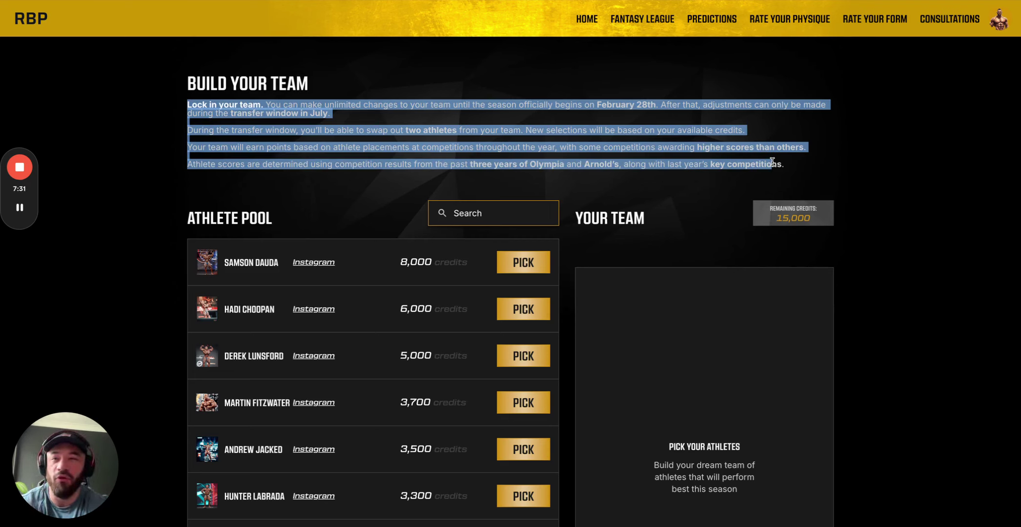
pyautogui.click(692, 142)
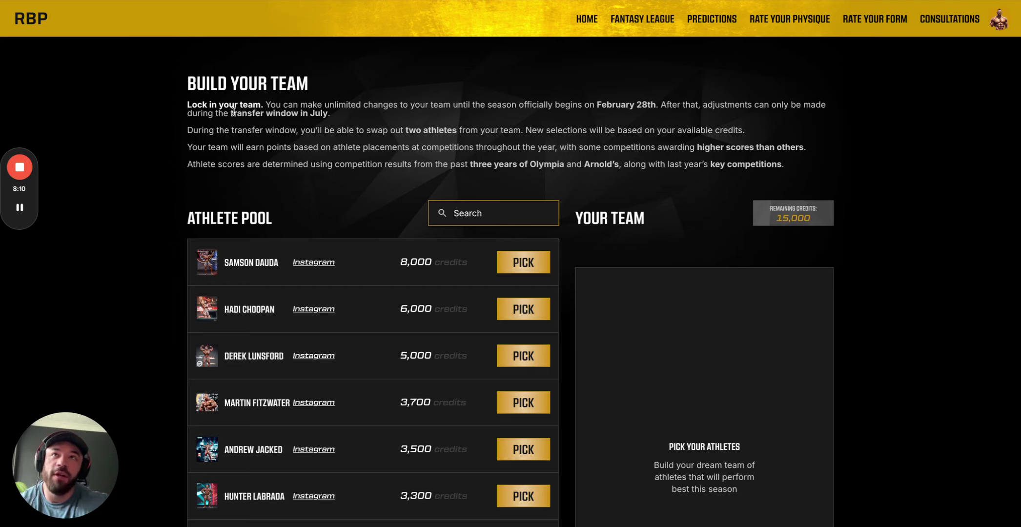
pyautogui.moveTo(233, 113); pyautogui.dragTo(338, 114)
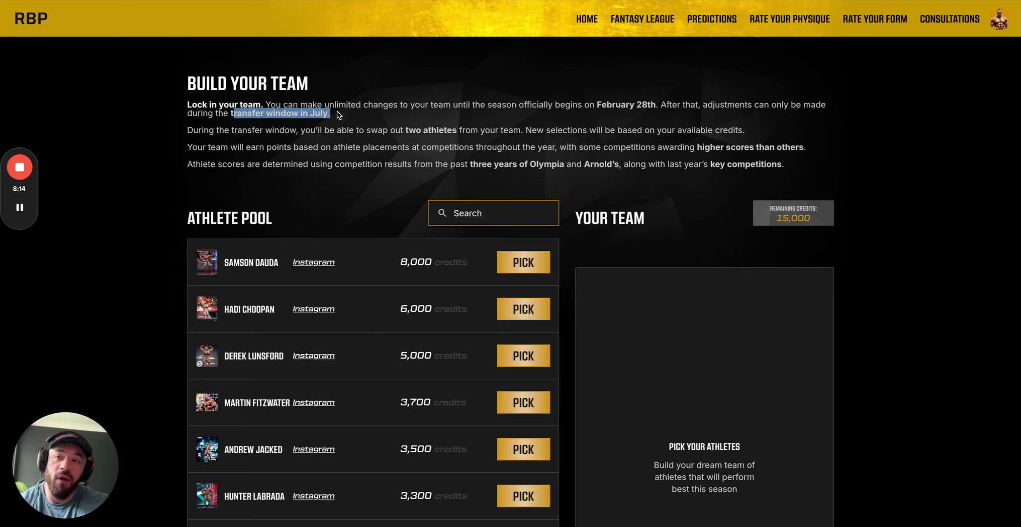
pyautogui.click(338, 114)
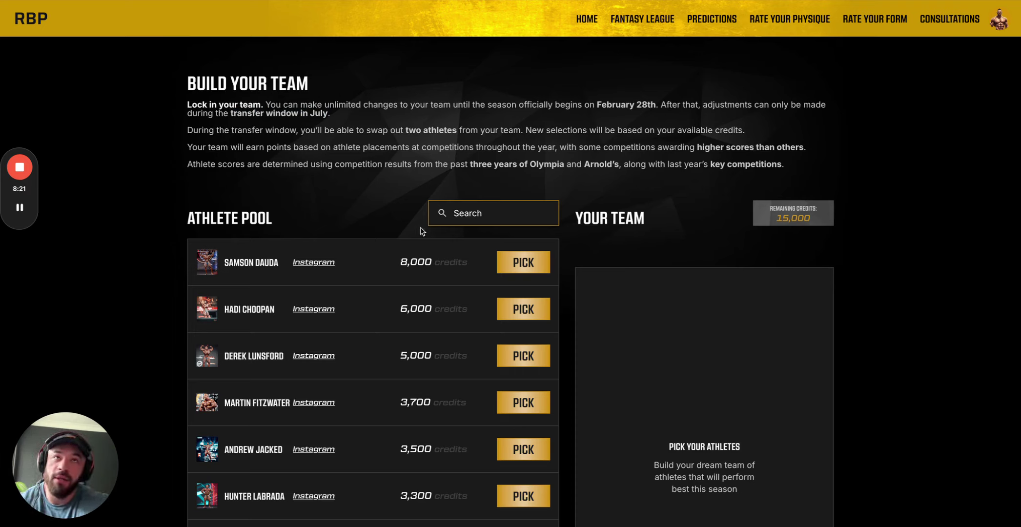
# Step: Pick Derek Lunsford, Hunter Labrada and Brandon Curry from the athlete pool for the fantasy team
pyautogui.scroll(-2, 422, 231)
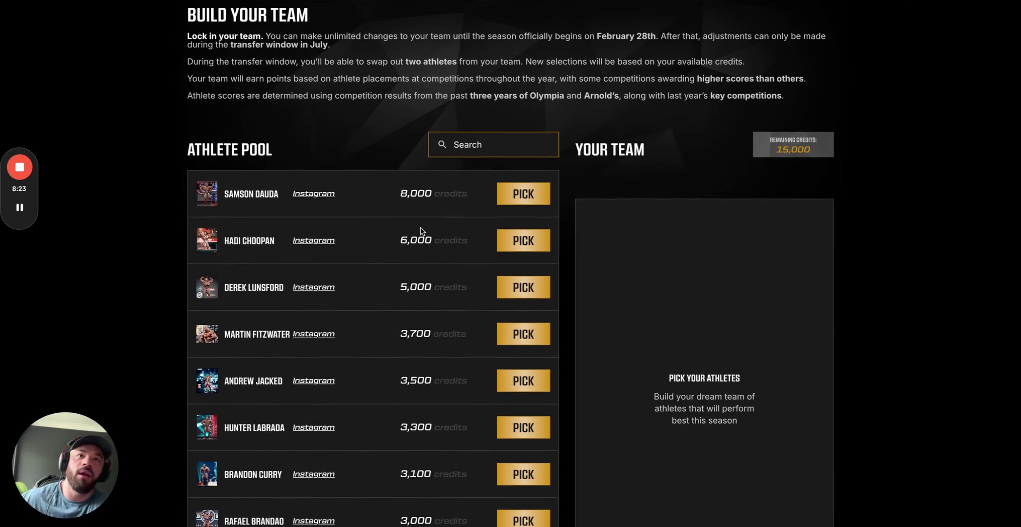
pyautogui.scroll(-2, 516, 264)
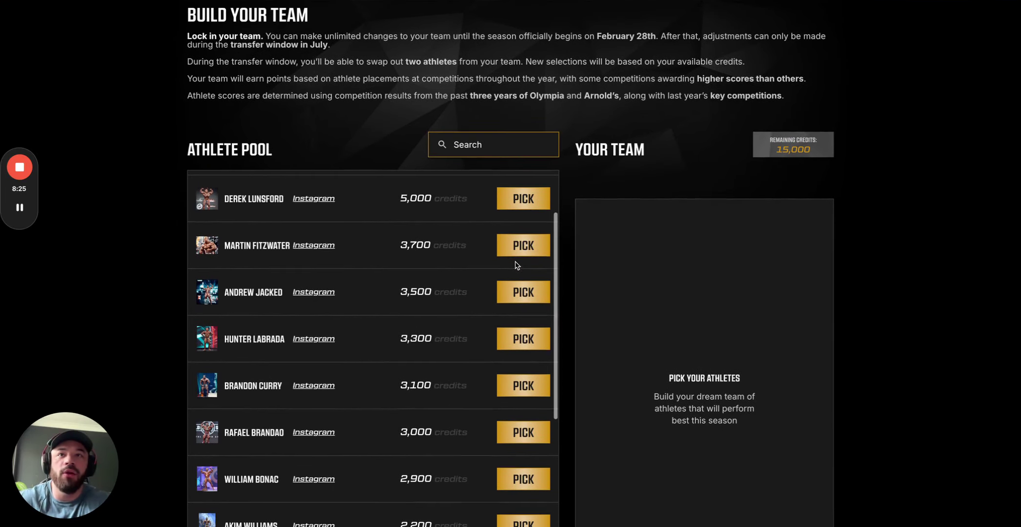
pyautogui.scroll(1, 517, 261)
pyautogui.click(523, 226)
pyautogui.scroll(-1, 524, 322)
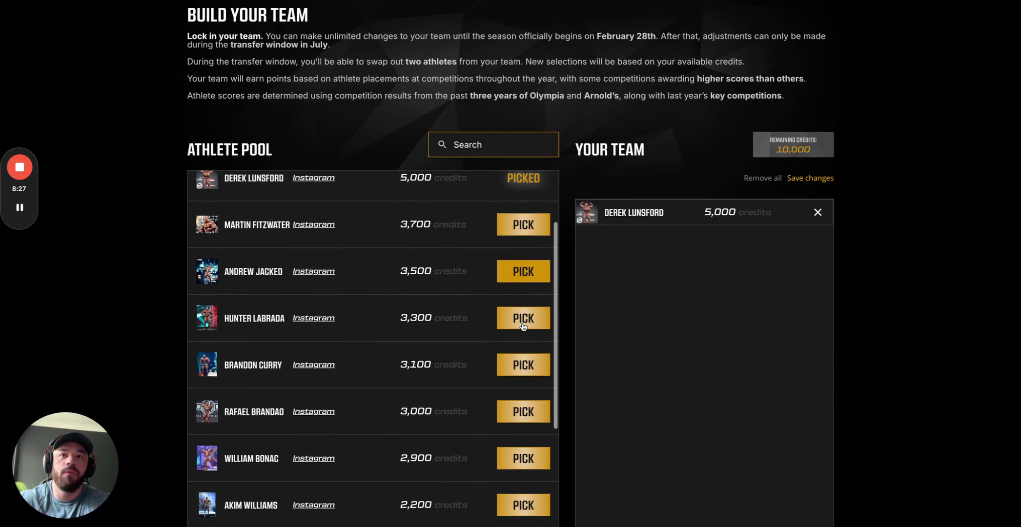
pyautogui.click(522, 323)
pyautogui.scroll(-2, 517, 317)
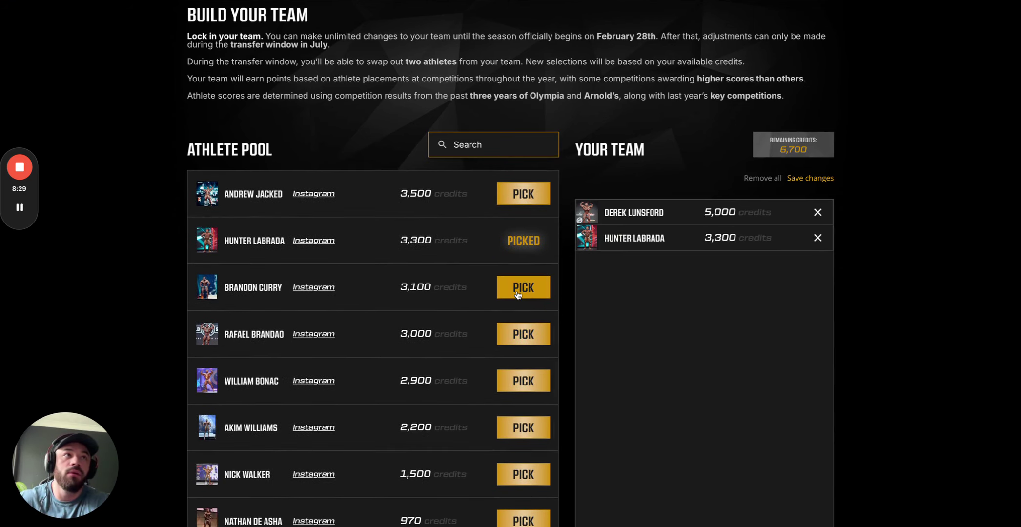
pyautogui.click(519, 292)
# Step: Add Nick Walker, Nathan De Asha and Behrooz Tabani to the fantasy team
pyautogui.scroll(-3, 519, 293)
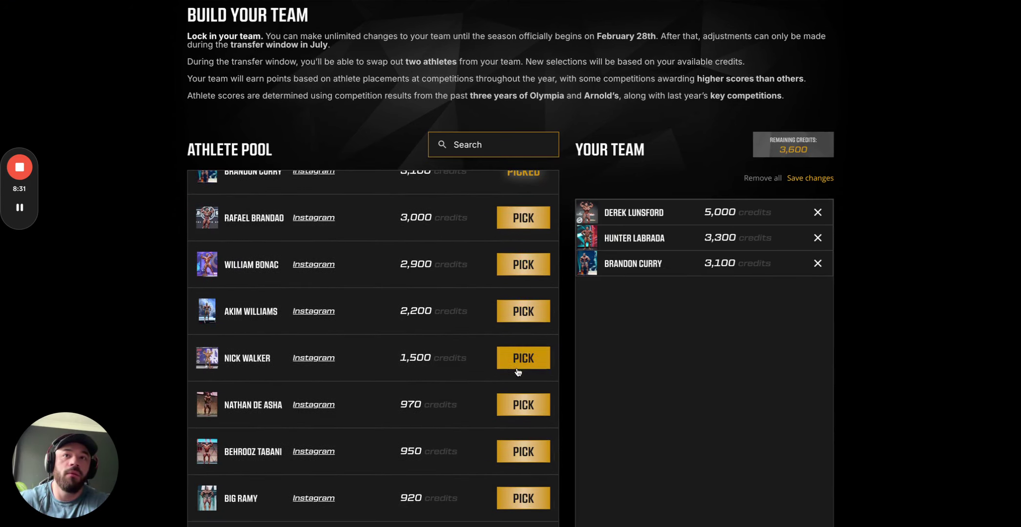
pyautogui.click(518, 368)
pyautogui.scroll(-2, 518, 361)
pyautogui.click(519, 315)
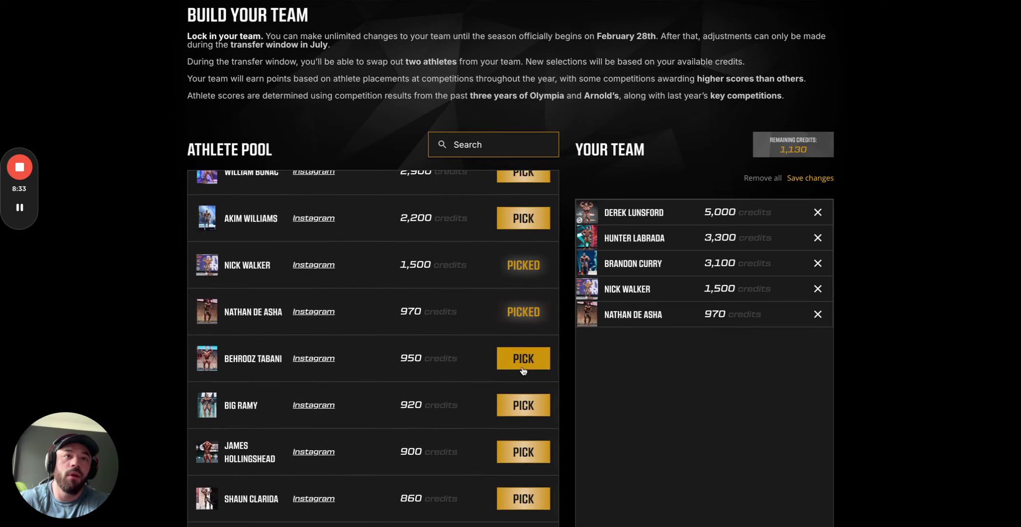
pyautogui.click(522, 369)
# Step: Check the remaining credits and add the 180-credit athlete Yi-Shan Cheng to the fantasy team
pyautogui.scroll(-5, 520, 366)
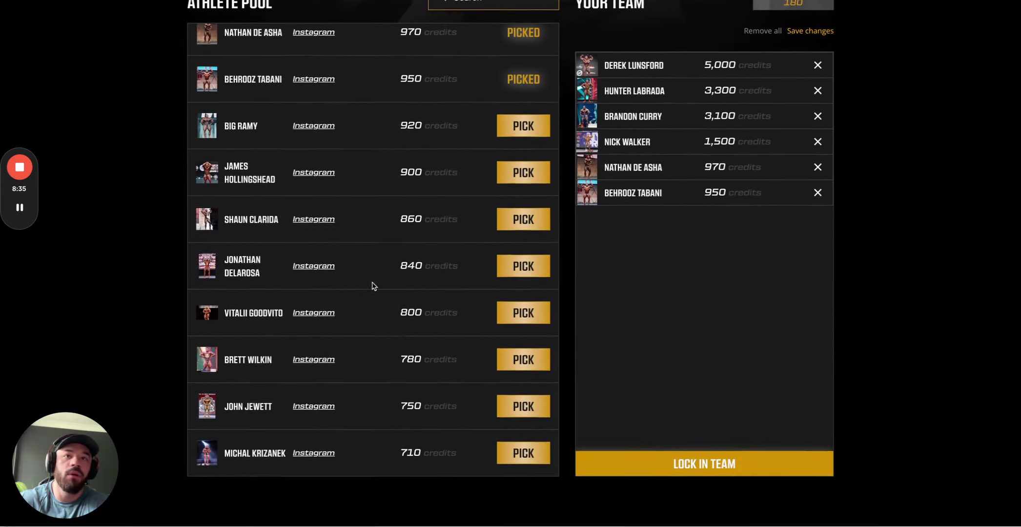
pyautogui.scroll(-15, 370, 283)
pyautogui.scroll(2, 683, 292)
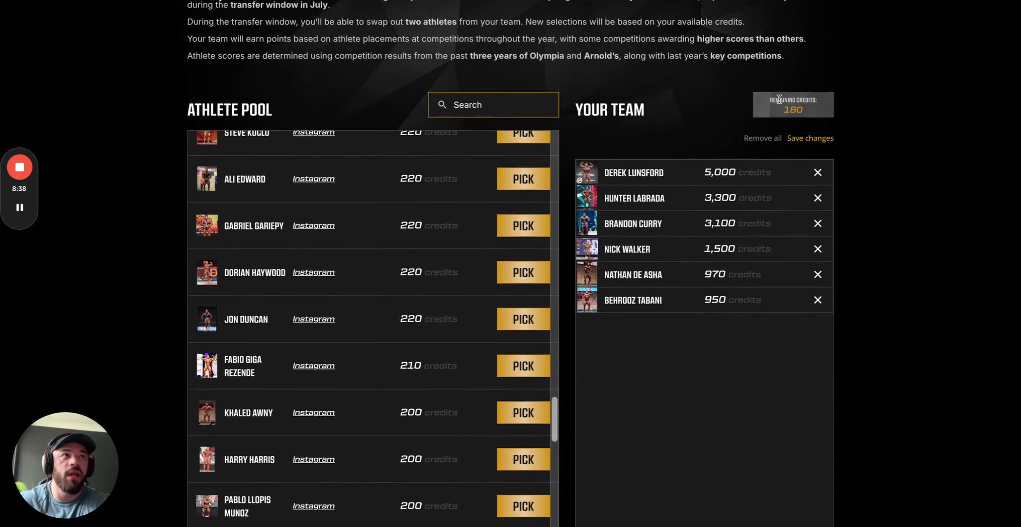
pyautogui.doubleClick(792, 109)
pyautogui.scroll(-3, 442, 241)
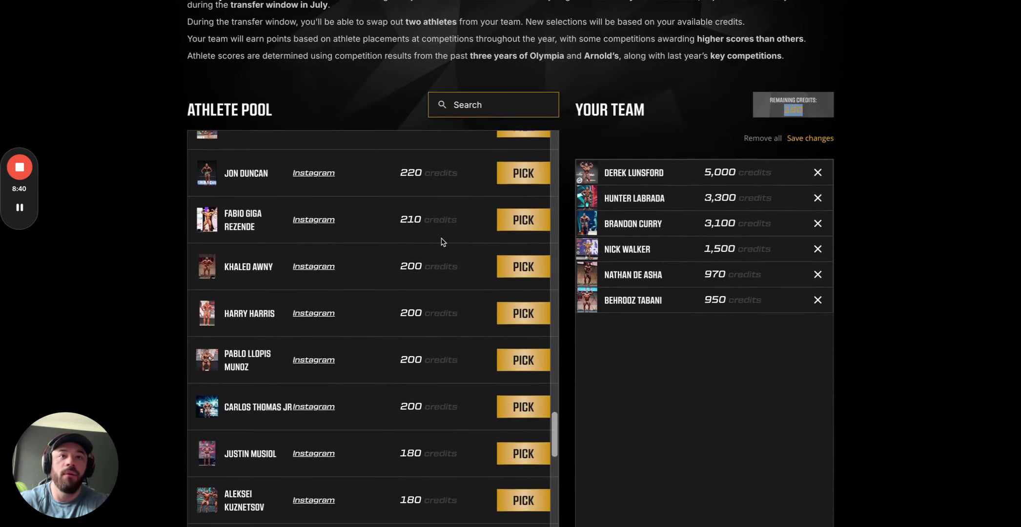
pyautogui.scroll(-3, 442, 242)
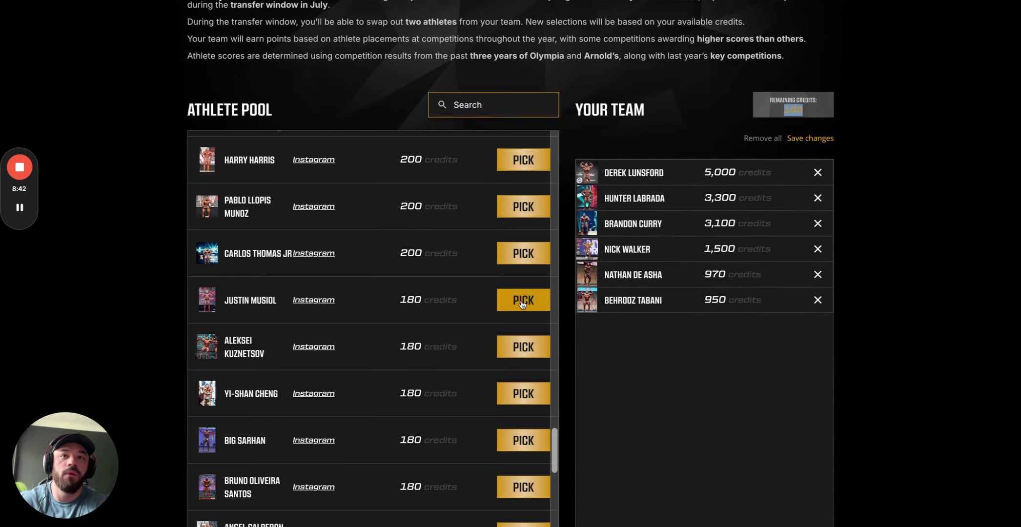
pyautogui.click(516, 395)
pyautogui.scroll(10, 449, 275)
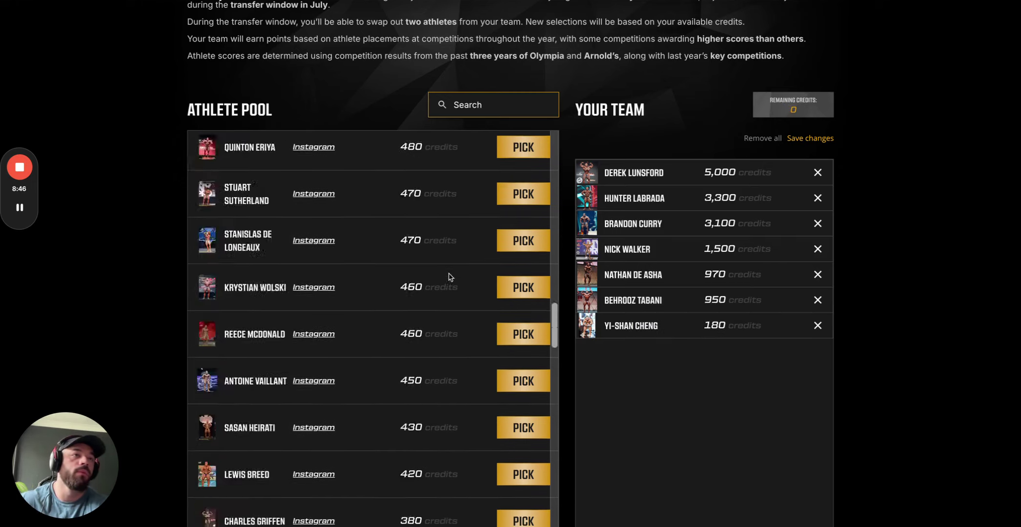
pyautogui.scroll(10, 449, 274)
pyautogui.scroll(-3, 608, 93)
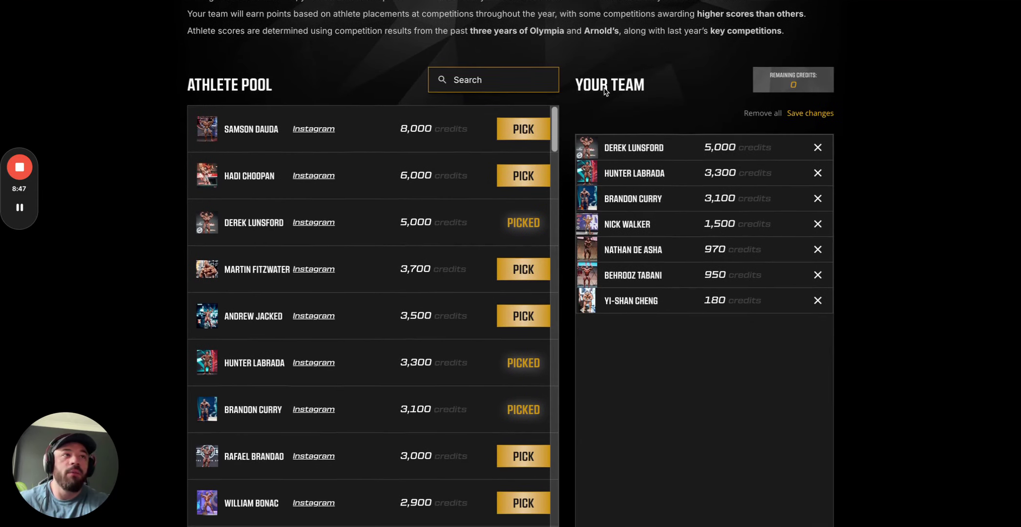
# Step: Remove Nathan De Asha and Brandon Curry from the fantasy team to free up credits
pyautogui.scroll(-2, 747, 240)
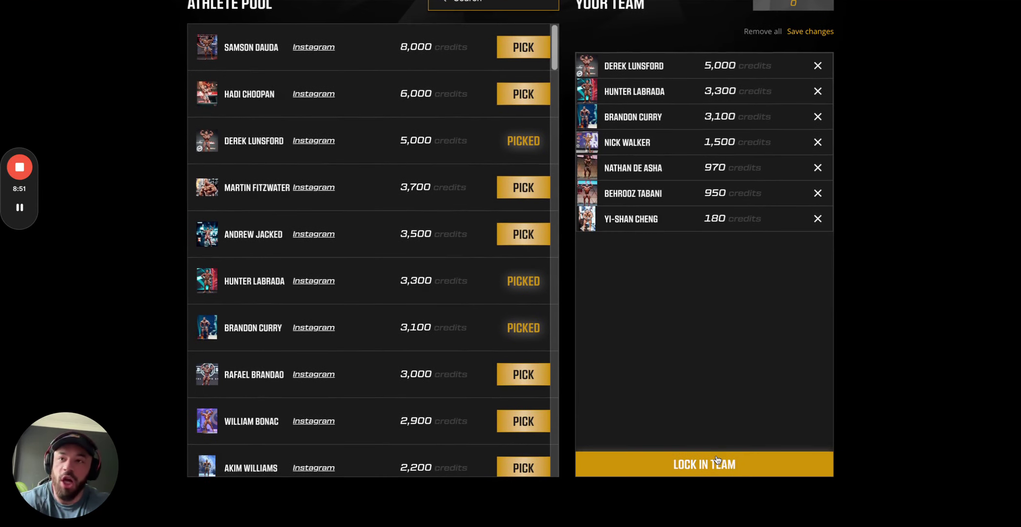
pyautogui.scroll(2, 724, 339)
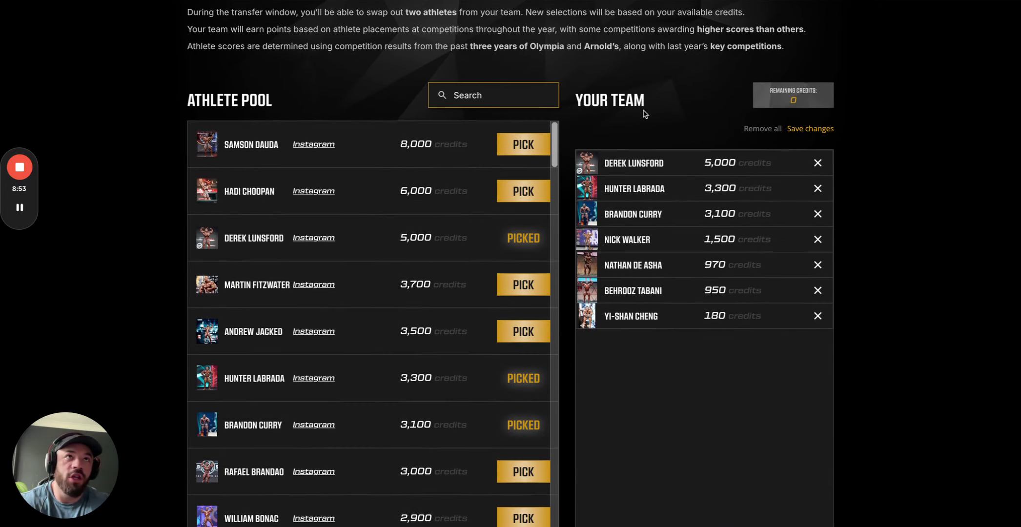
pyautogui.scroll(1, 643, 114)
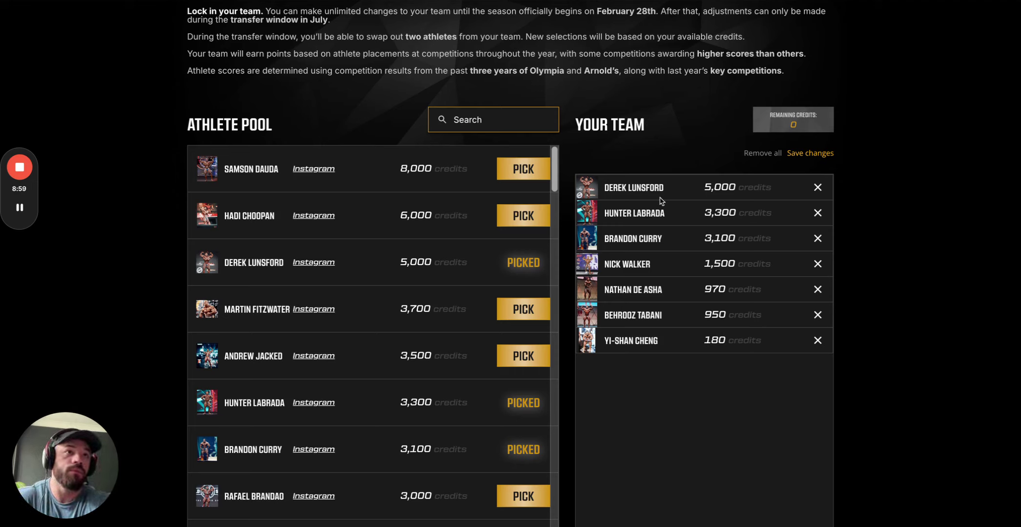
pyautogui.click(817, 290)
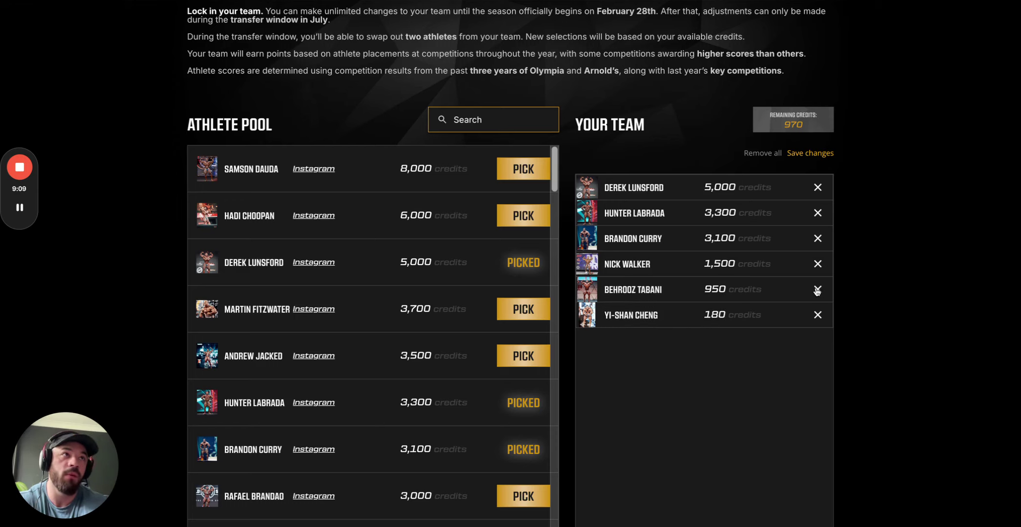
pyautogui.click(818, 239)
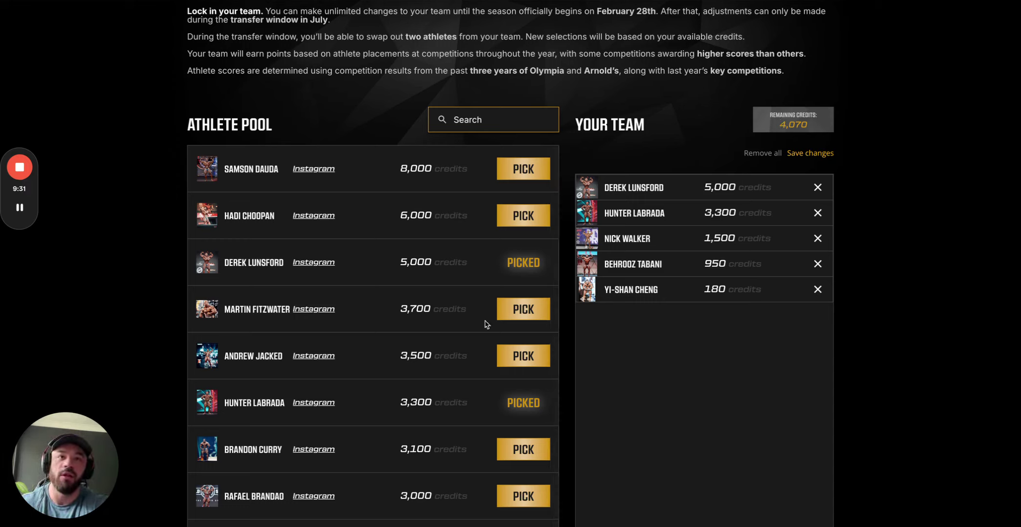
# Step: Add Andrew Jacked for 3,500 credits and Nathan Epler for 500 credits to the fantasy team
pyautogui.click(503, 356)
pyautogui.scroll(-10, 514, 352)
pyautogui.scroll(-20, 514, 351)
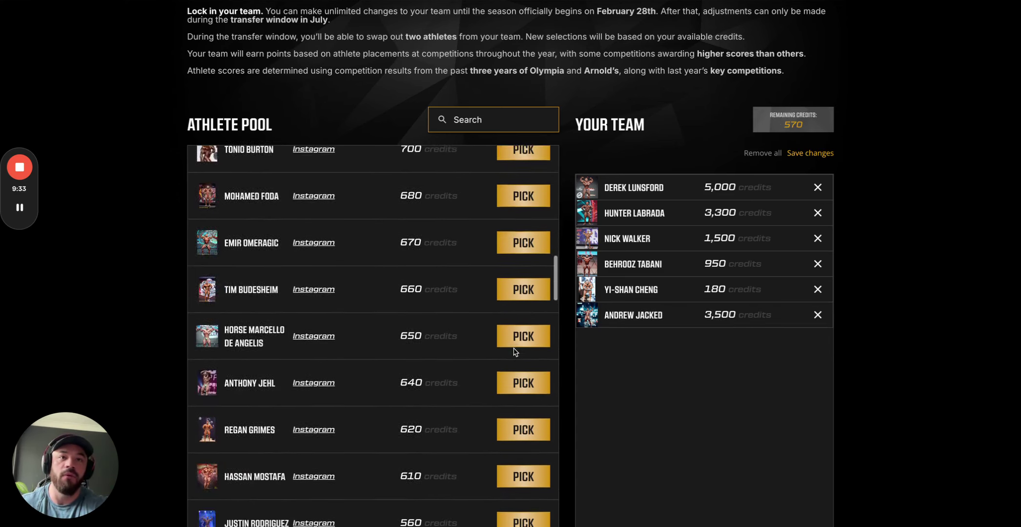
pyautogui.scroll(5, 515, 352)
pyautogui.scroll(1, 516, 342)
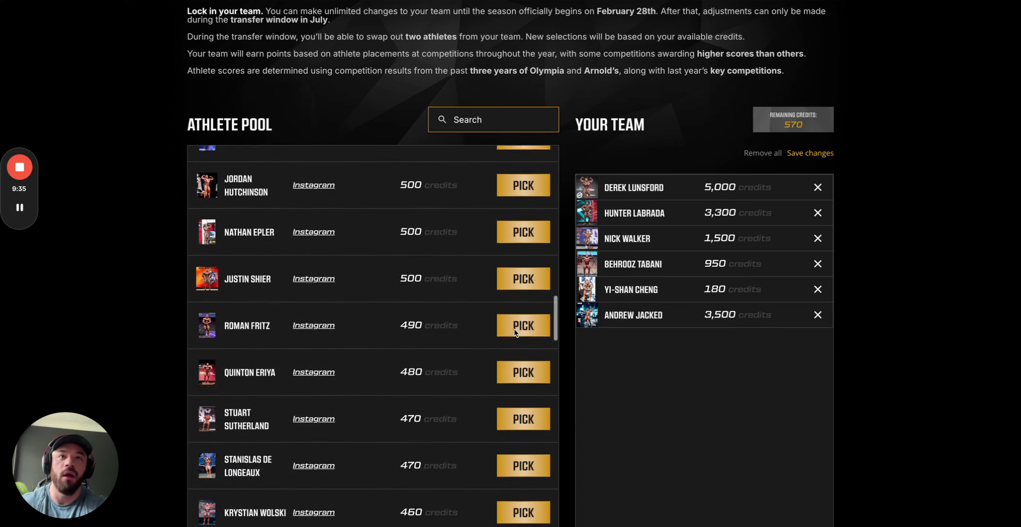
pyautogui.click(521, 254)
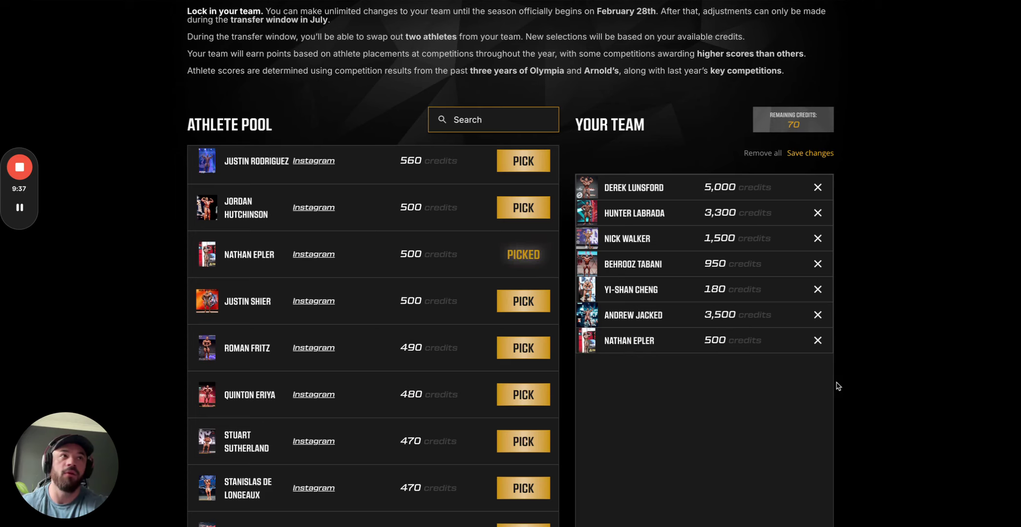
# Step: Lock in the seven-athlete fantasy team and confirm proceeding with credits left over
pyautogui.scroll(-3, 838, 386)
pyautogui.click(709, 459)
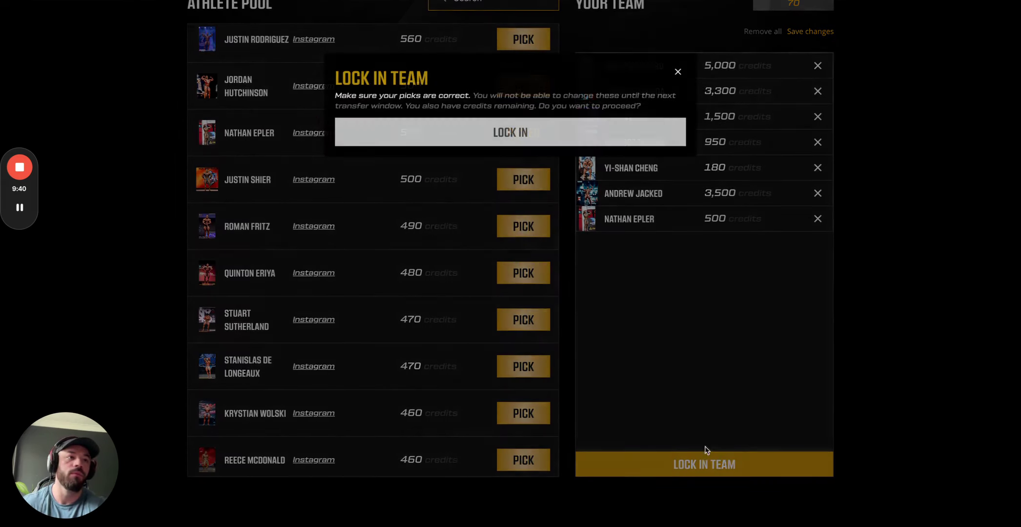
pyautogui.click(527, 137)
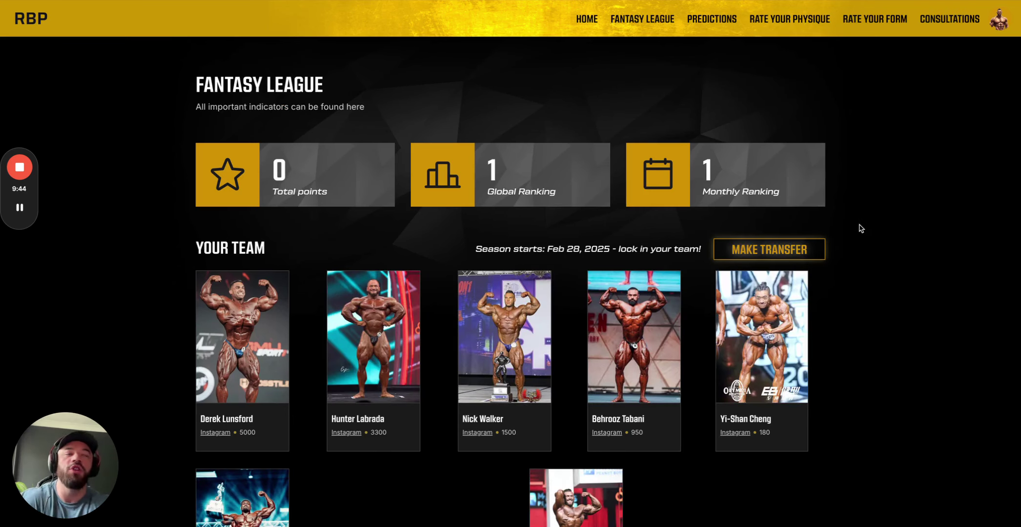
# Step: Review the locked-in team and the points multiplier on the upcoming Arnold Classic 2025
pyautogui.scroll(-6, 860, 228)
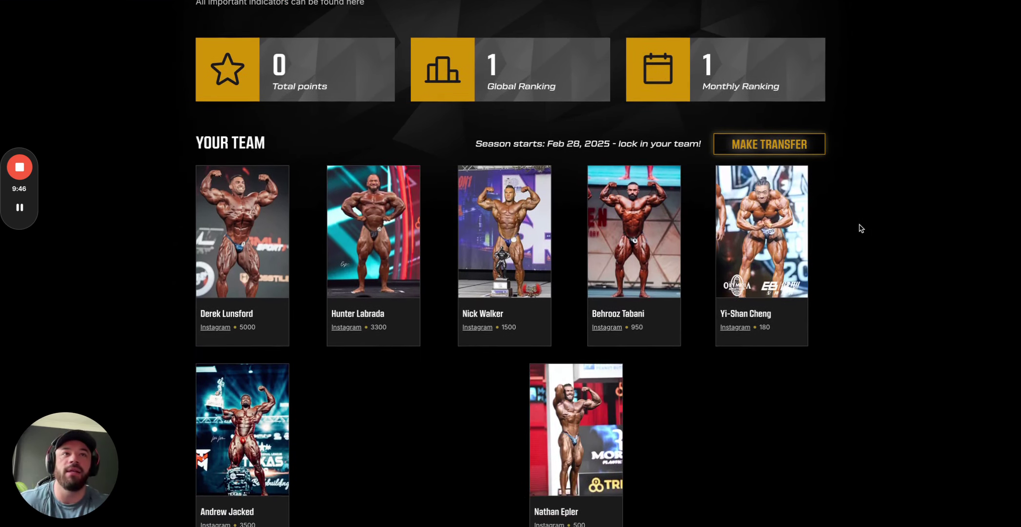
pyautogui.scroll(-4, 861, 228)
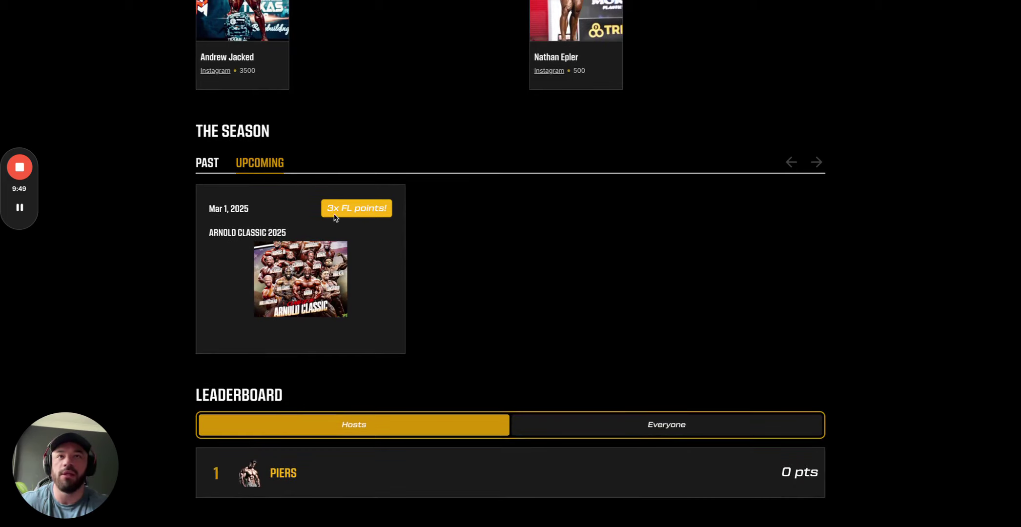
pyautogui.moveTo(328, 204); pyautogui.dragTo(459, 235)
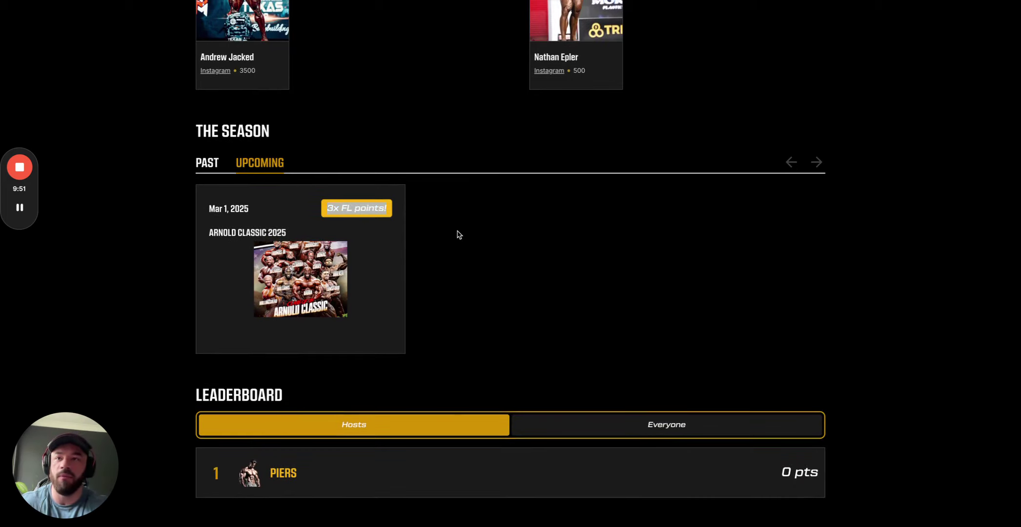
pyautogui.scroll(-1, 458, 234)
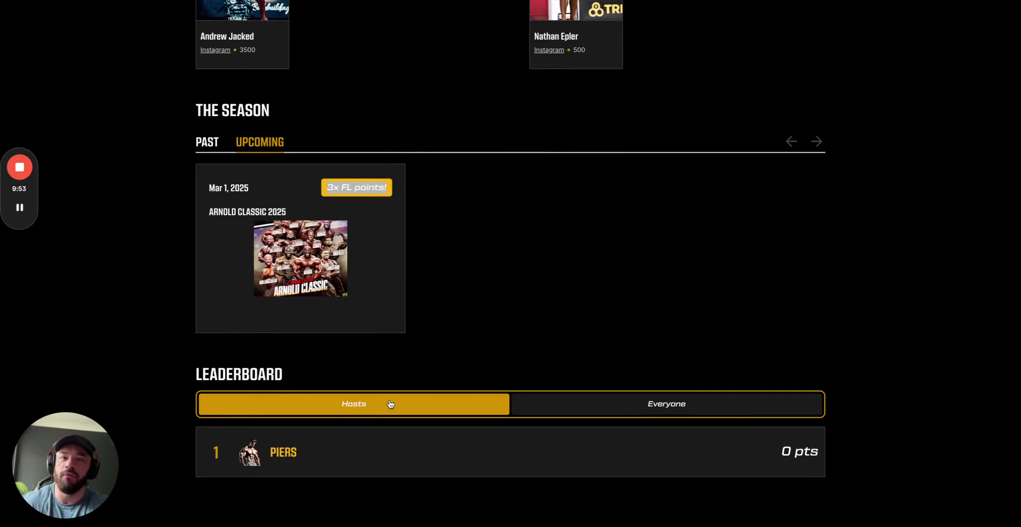
# Step: View the fantasy league leaderboard for Everyone and switch it back to Hosts
pyautogui.click(616, 413)
pyautogui.scroll(-1, 540, 269)
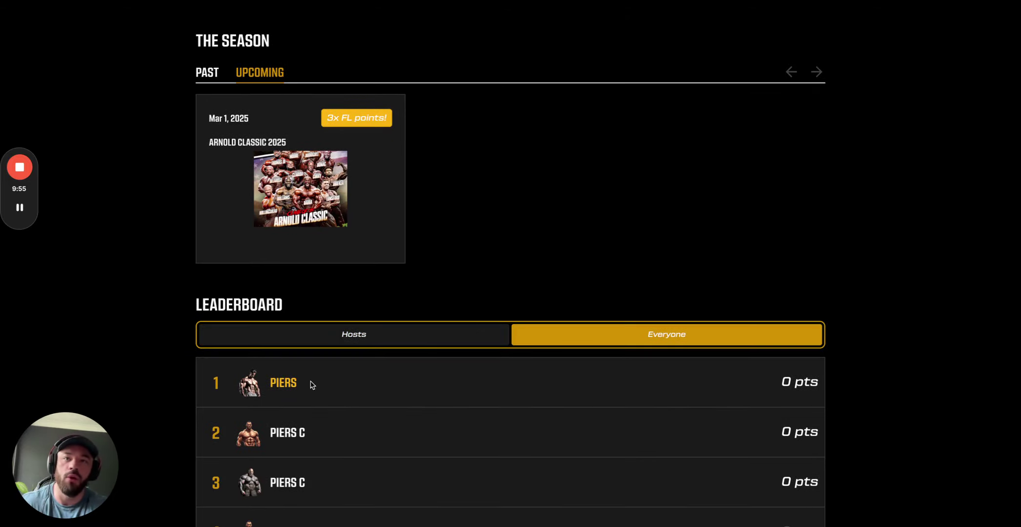
pyautogui.doubleClick(284, 382)
pyautogui.scroll(-1, 590, 246)
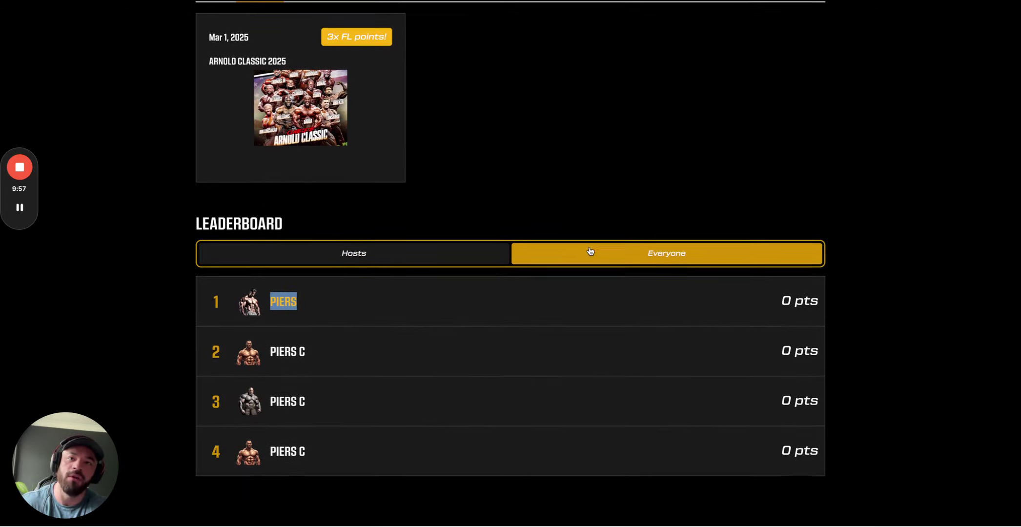
pyautogui.click(440, 259)
# Step: Look over the fantasy league page's points and rankings, team, transfer option and upcoming season
pyautogui.scroll(5, 711, 273)
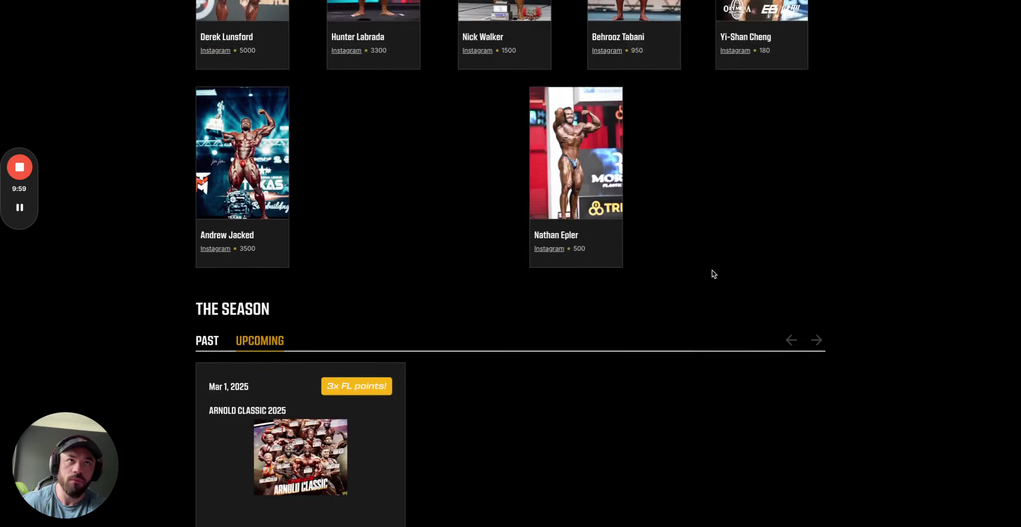
pyautogui.scroll(5, 714, 274)
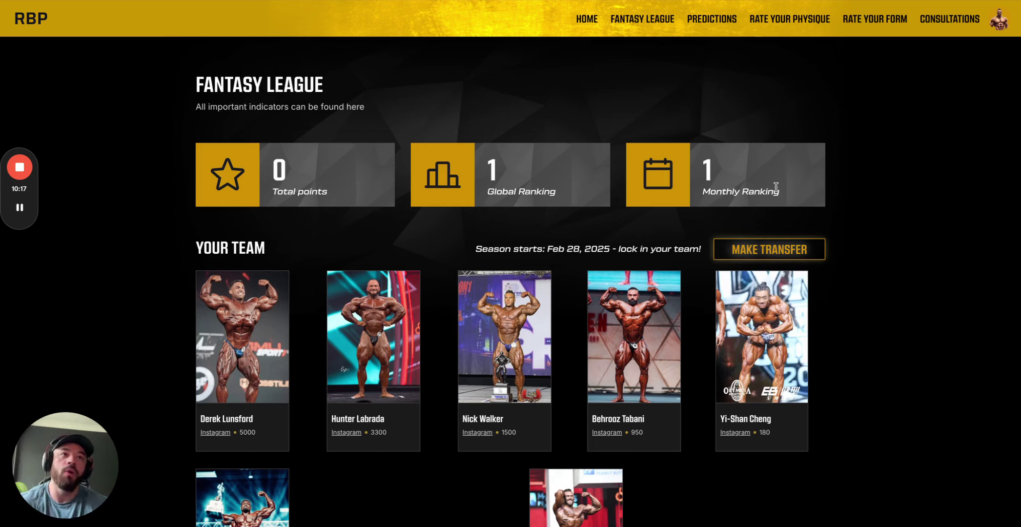
pyautogui.scroll(-10, 776, 187)
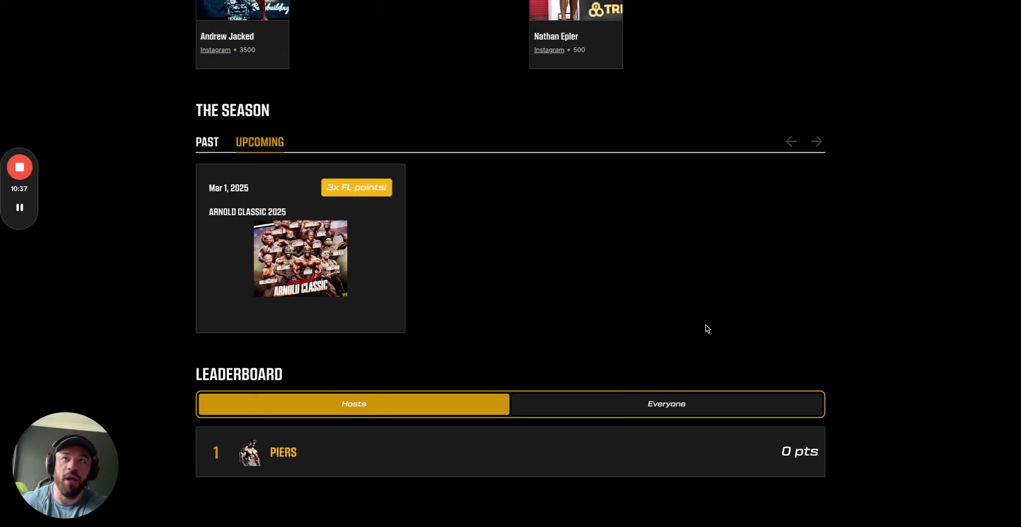
pyautogui.scroll(10, 707, 329)
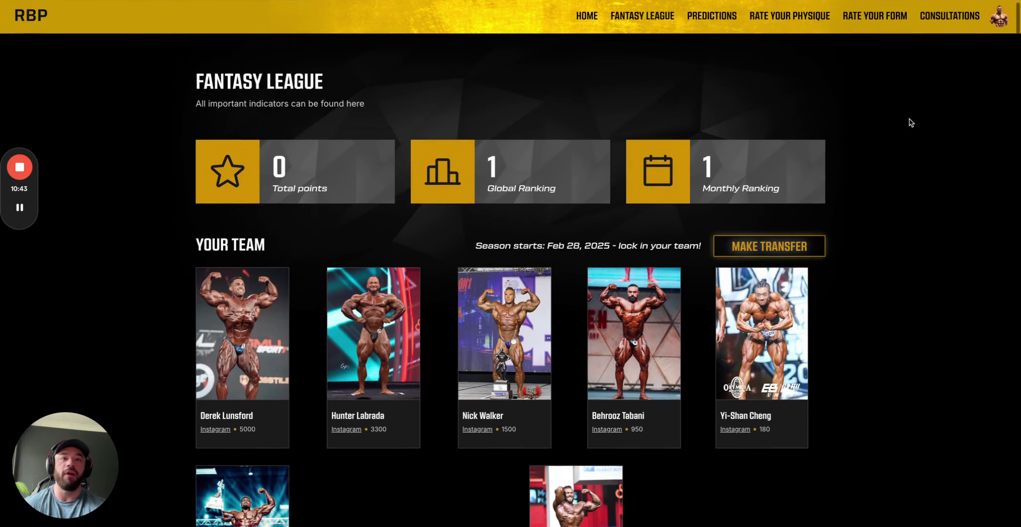
pyautogui.scroll(-5, 910, 123)
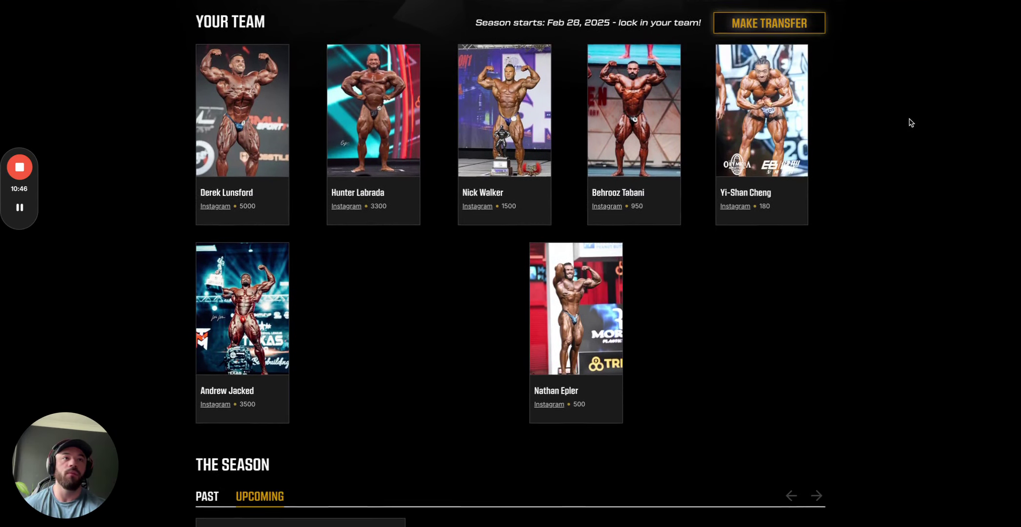
pyautogui.scroll(5, 909, 123)
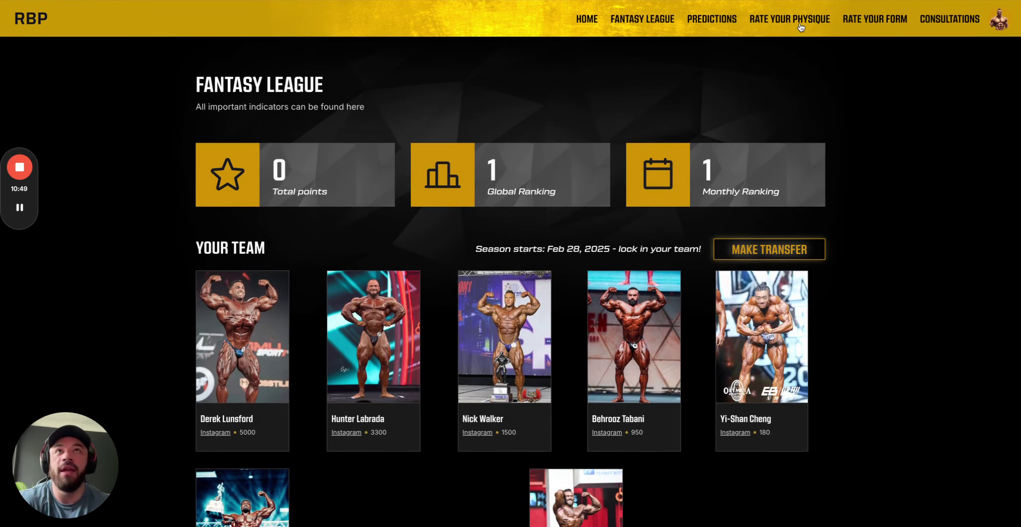
# Step: Try to open the Rate Your Physique page and go from there to the account settings
pyautogui.click(801, 27)
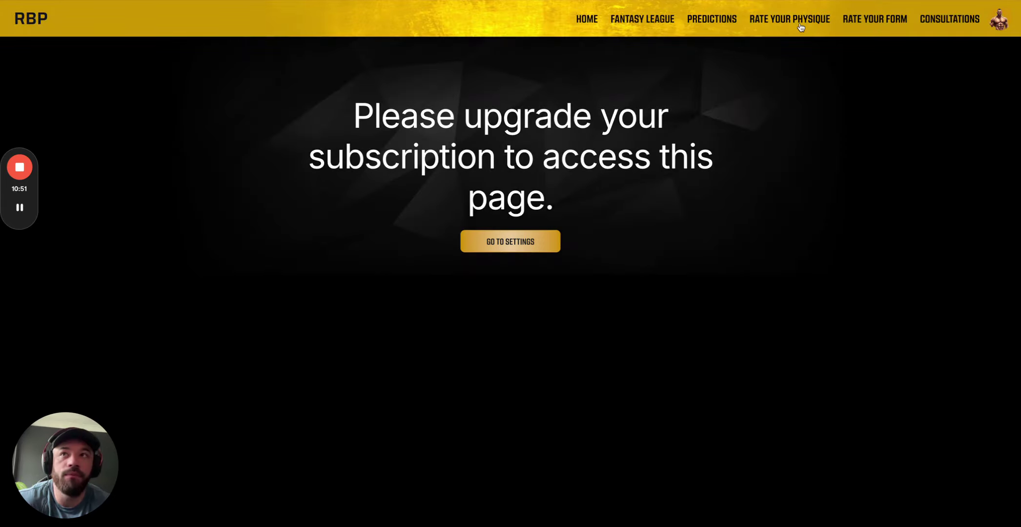
pyautogui.click(524, 247)
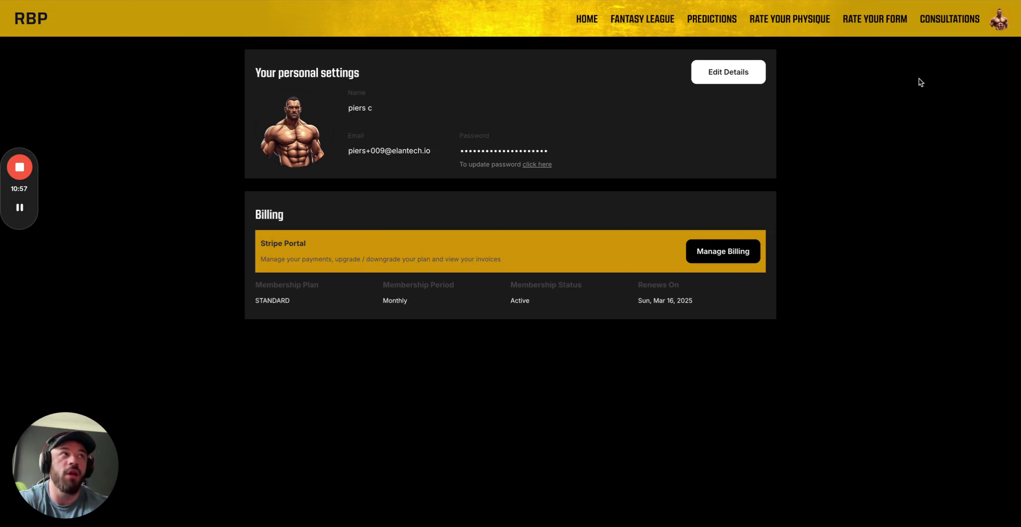
pyautogui.click(999, 22)
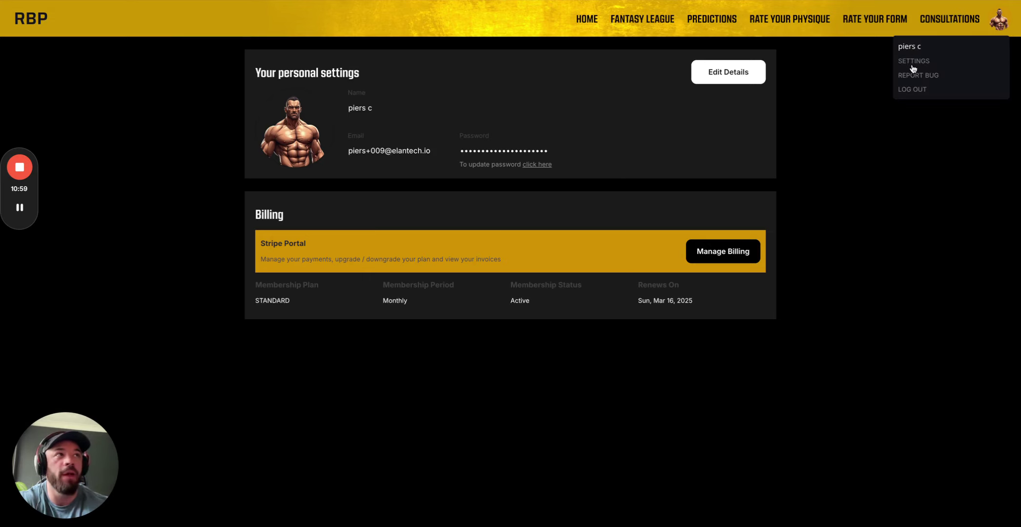
pyautogui.click(885, 166)
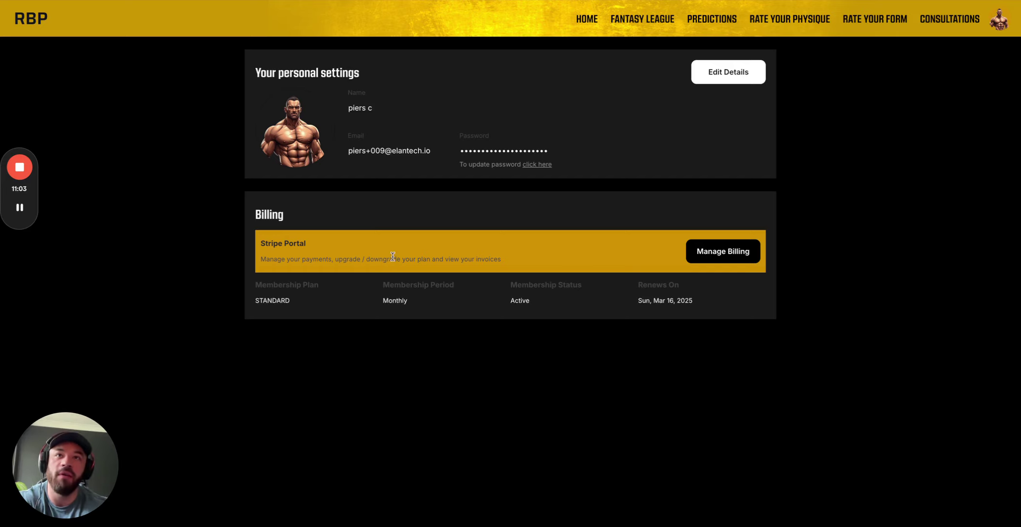
# Step: Upgrade the subscription to the pro plan at US$11.99 per month through the Stripe billing portal and pay the amount due
pyautogui.click(729, 258)
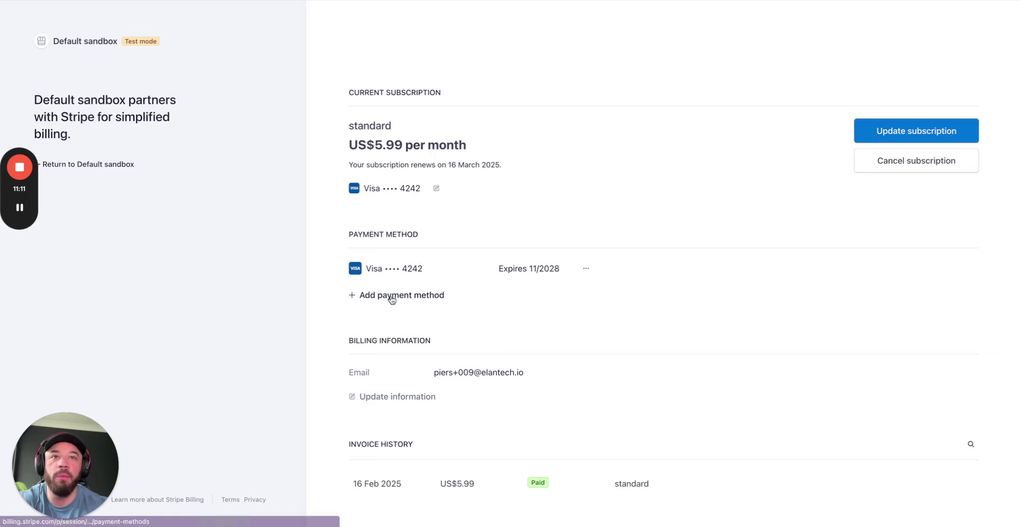
pyautogui.scroll(-1, 391, 297)
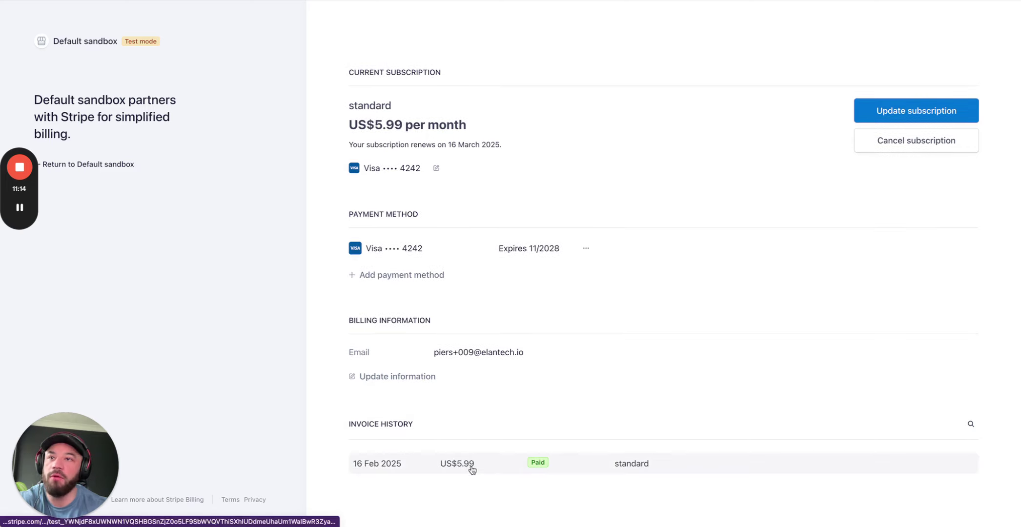
pyautogui.click(881, 113)
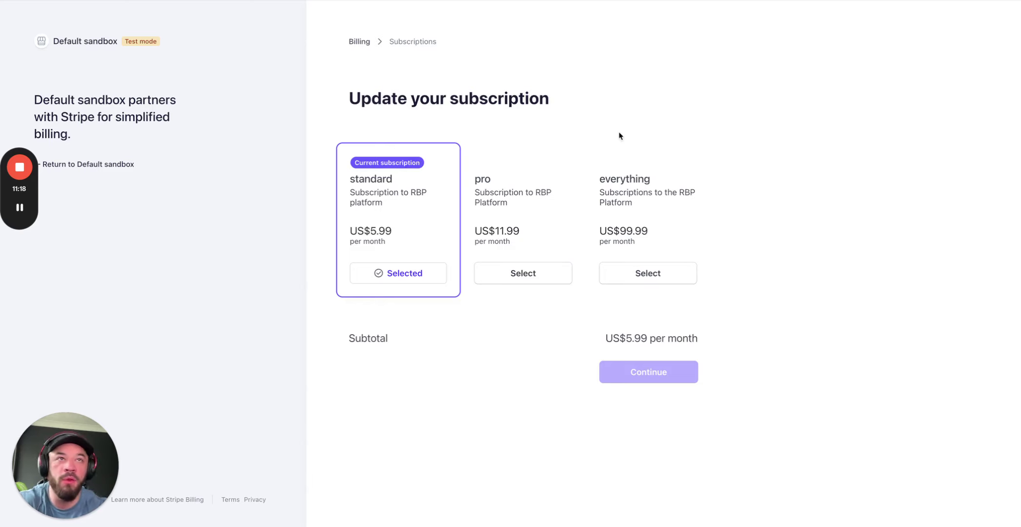
pyautogui.click(520, 273)
pyautogui.click(654, 372)
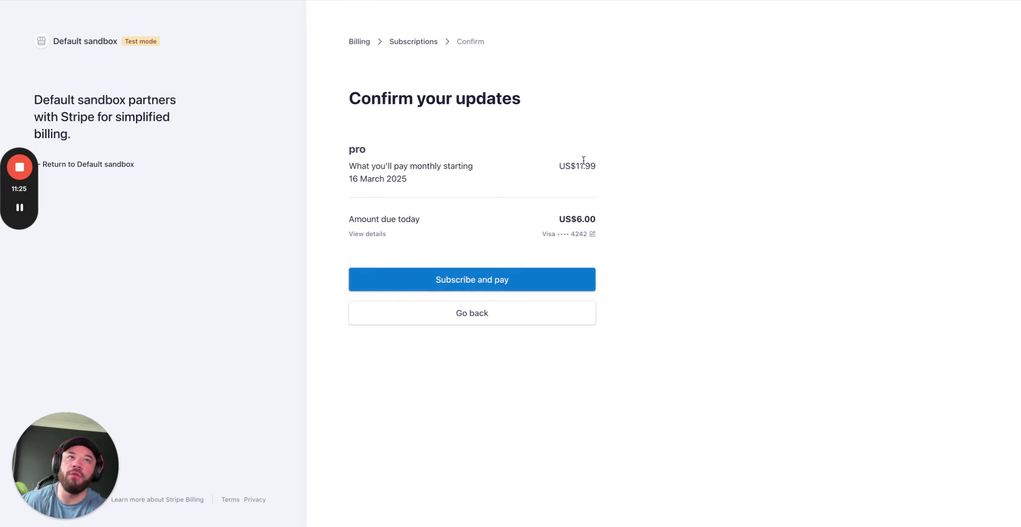
pyautogui.tripleClick(578, 218)
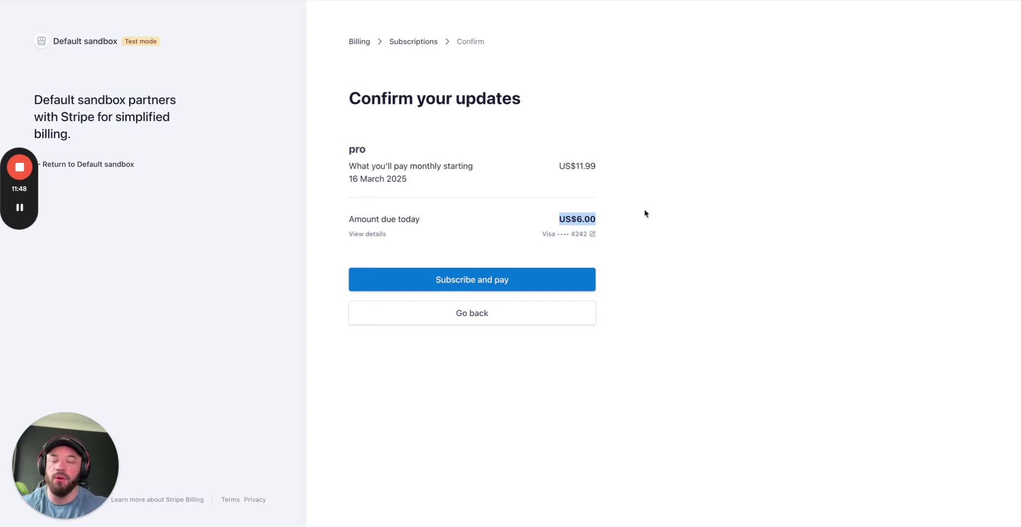
pyautogui.click(504, 287)
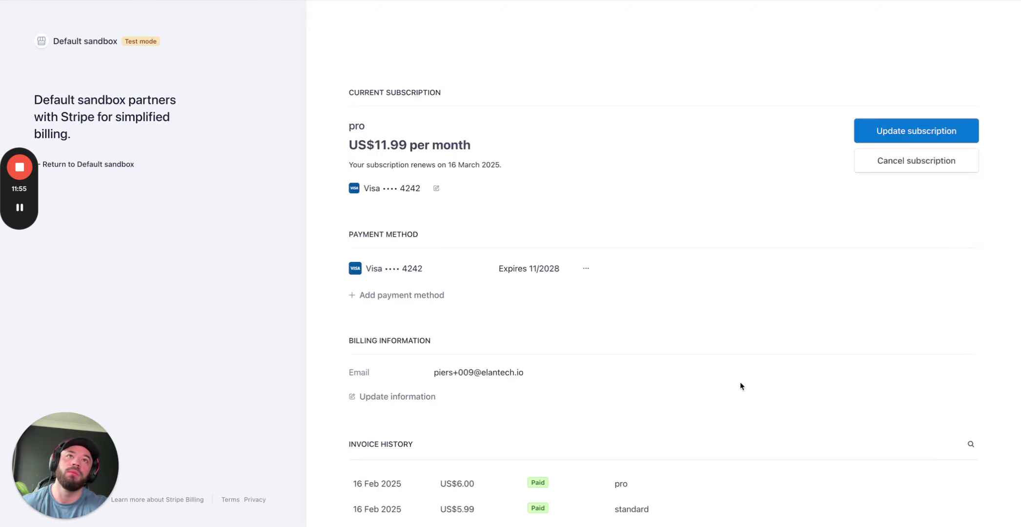
# Step: Return to the RBP site to check the membership plan, and open the Rate Your Physique submissions page
pyautogui.click(109, 166)
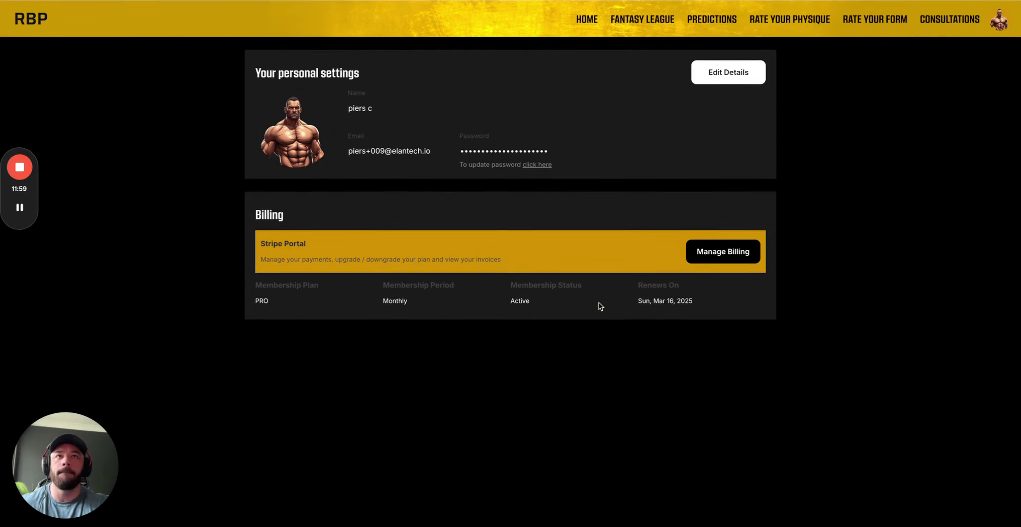
pyautogui.doubleClick(262, 300)
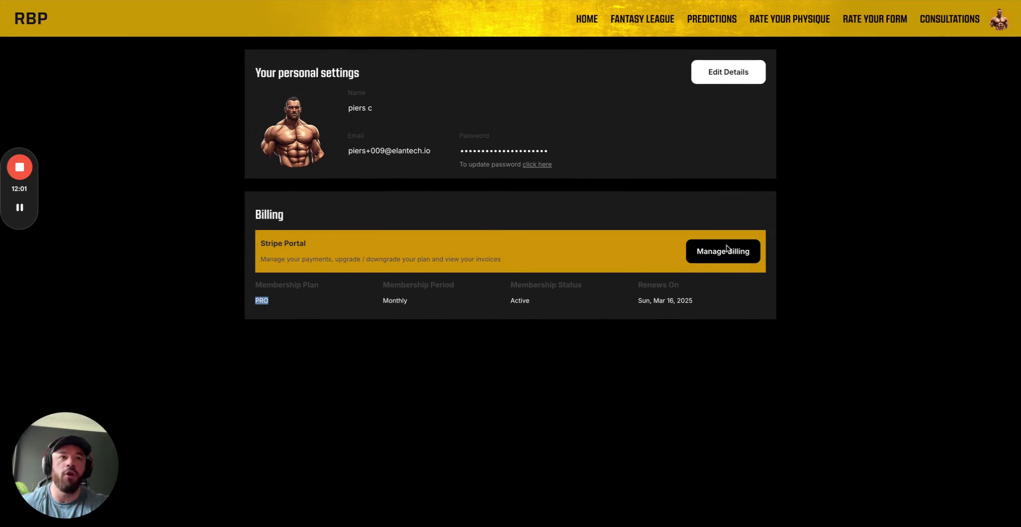
pyautogui.click(795, 19)
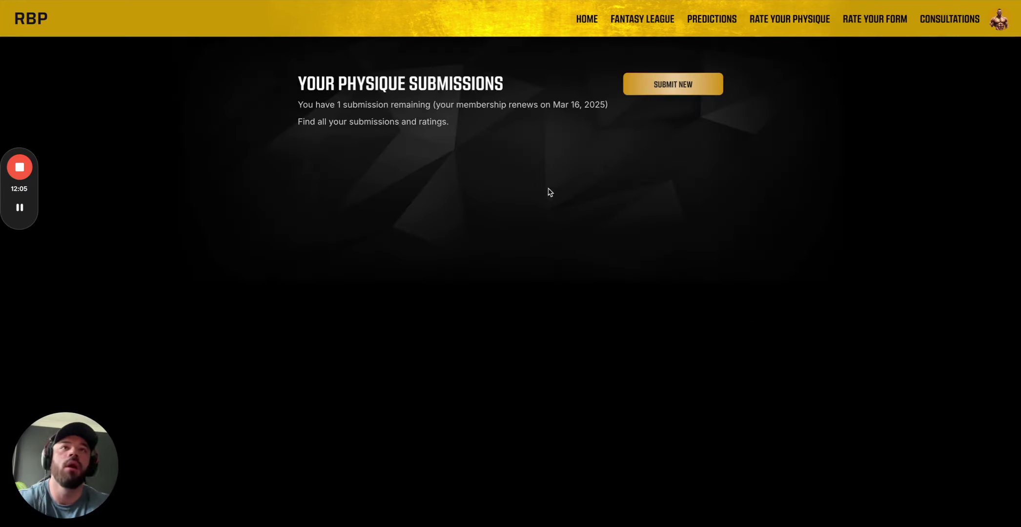
# Step: Check the number of physique submissions remaining and the membership renewal date
pyautogui.doubleClick(338, 104)
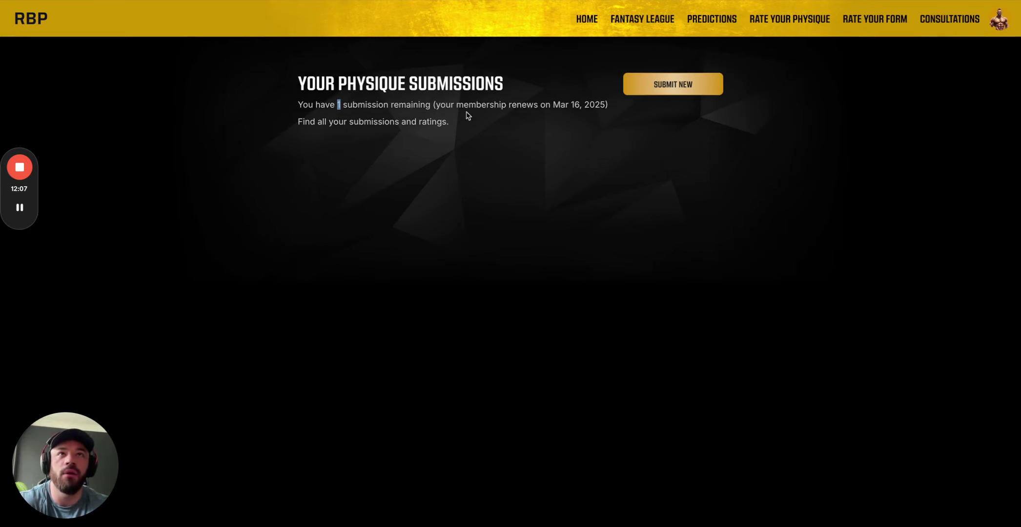
pyautogui.moveTo(552, 104); pyautogui.dragTo(599, 108)
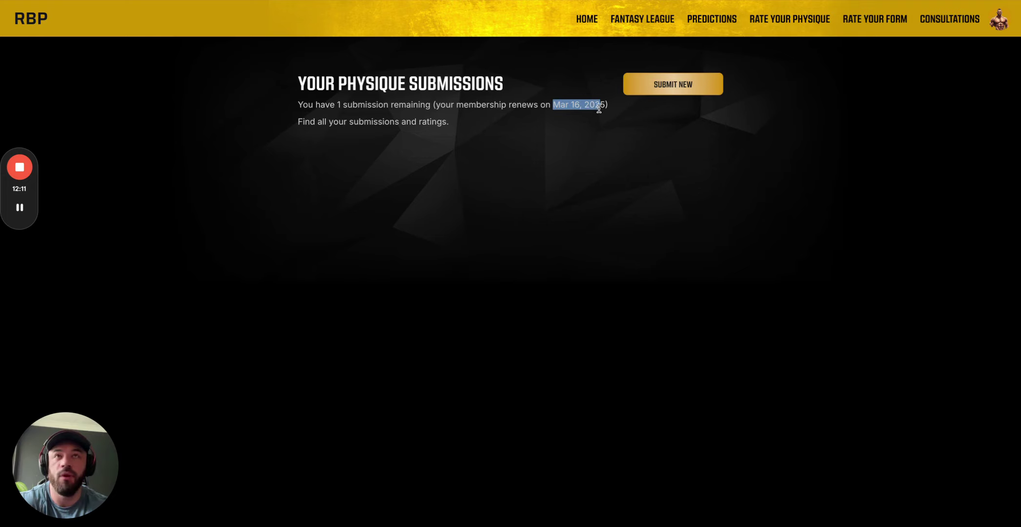
pyautogui.click(515, 149)
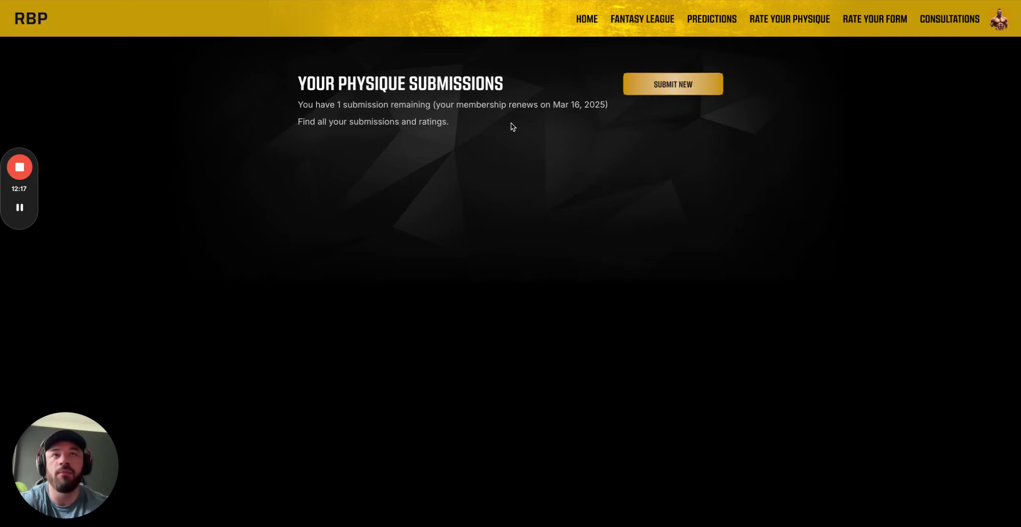
# Step: Start a new physique submission and review the form's photo upload and detail fields
pyautogui.click(661, 85)
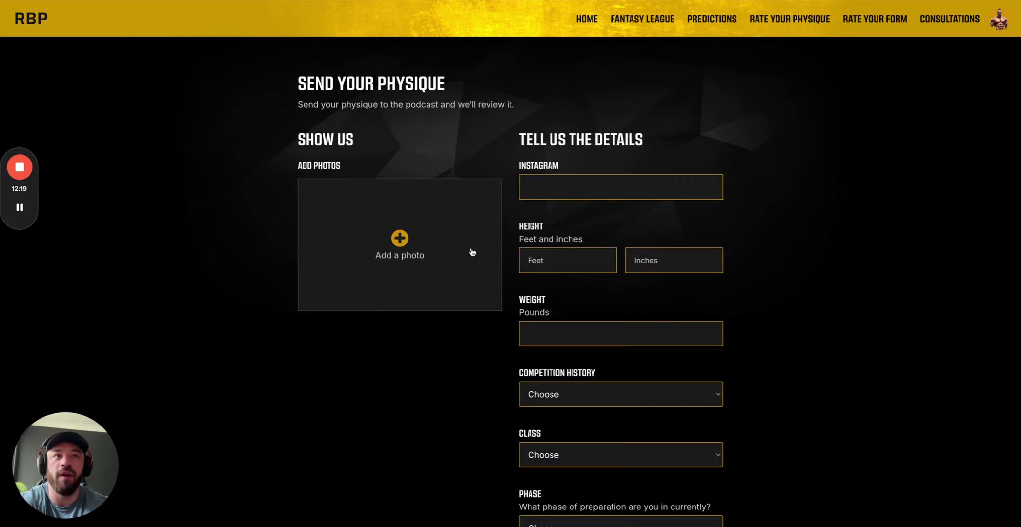
pyautogui.scroll(-2, 472, 252)
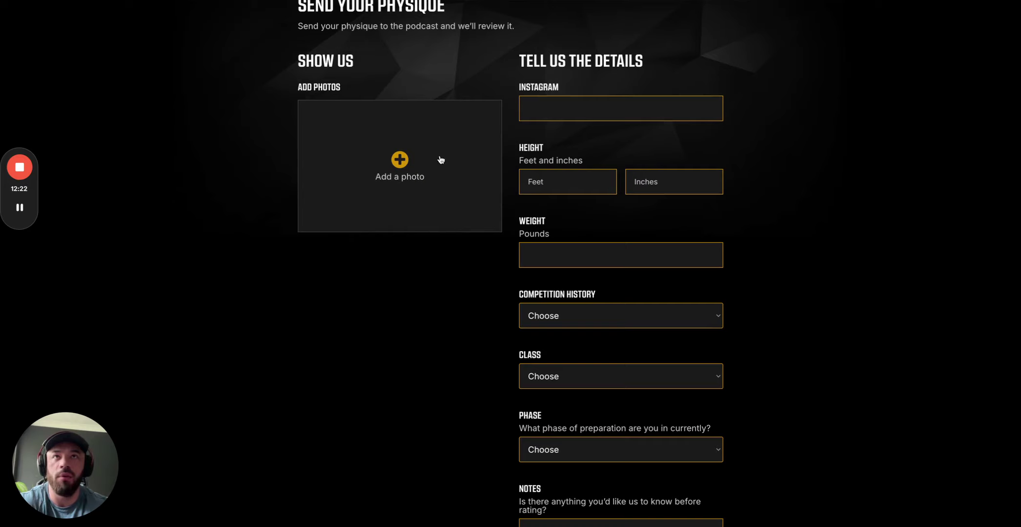
pyautogui.scroll(-2, 613, 108)
pyautogui.scroll(-2, 613, 111)
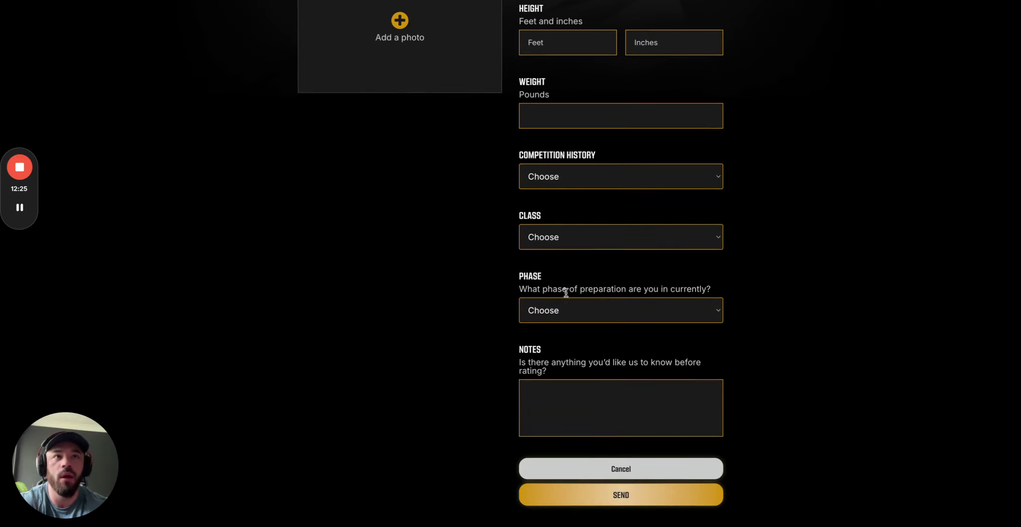
# Step: Set the preparation phase to Prep in the physique form, check the weeks-out field, and try to send the form
pyautogui.click(566, 311)
pyautogui.click(568, 315)
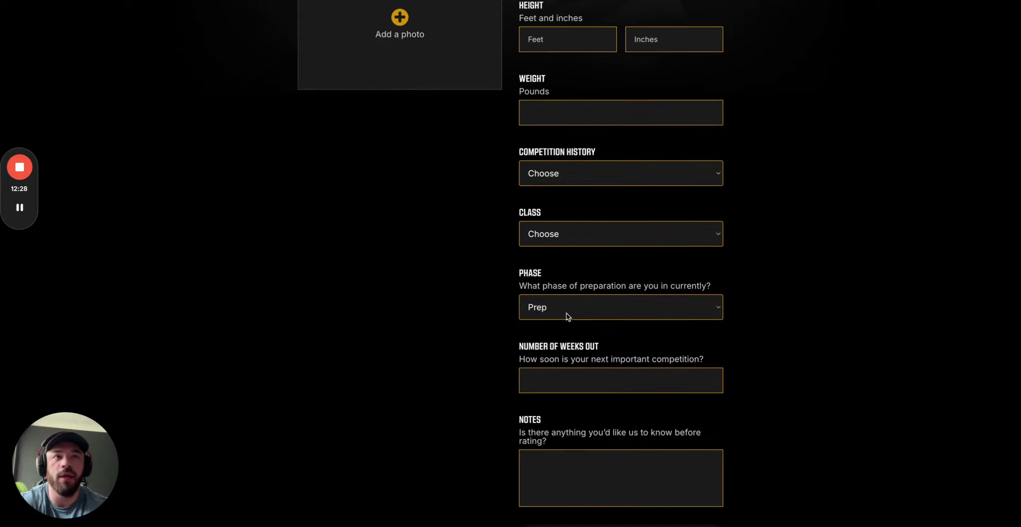
pyautogui.scroll(-2, 567, 316)
pyautogui.click(559, 295)
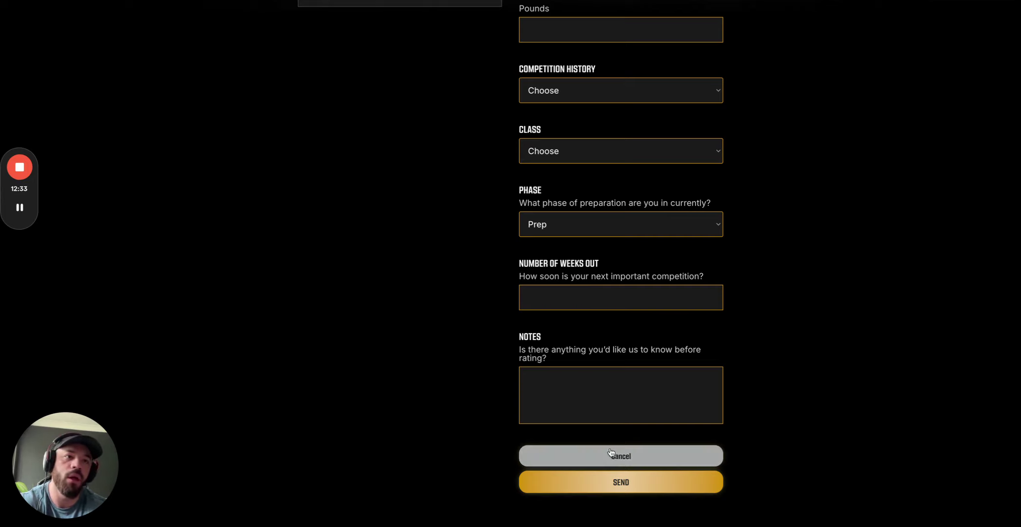
pyautogui.click(615, 483)
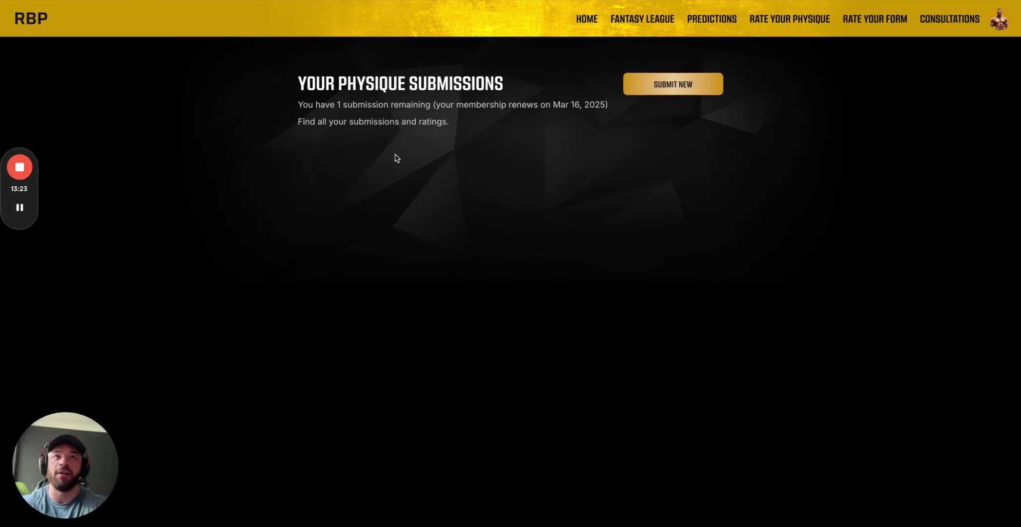
# Step: Open Rate Your Form, start a new submission, and review its video upload and detail fields
pyautogui.click(860, 22)
pyautogui.click(659, 91)
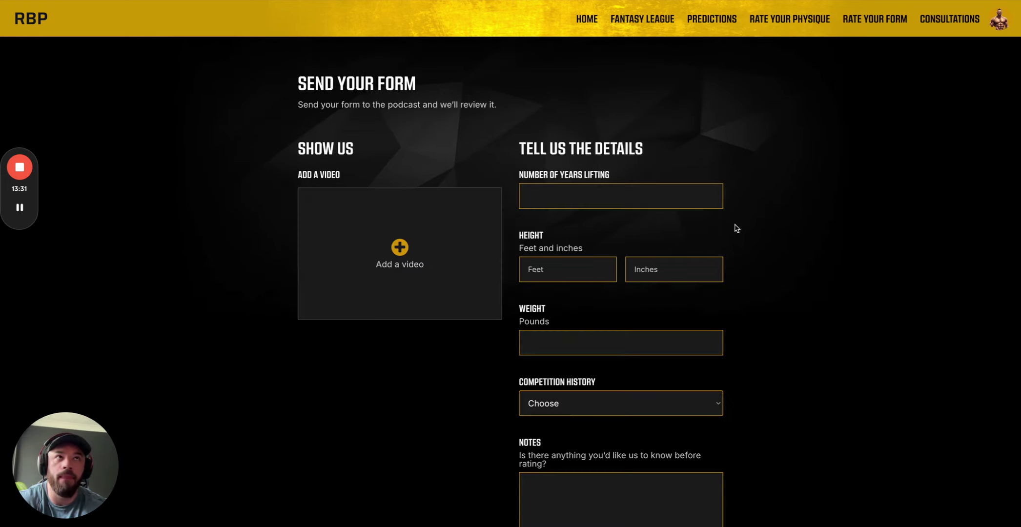
pyautogui.scroll(-2, 615, 248)
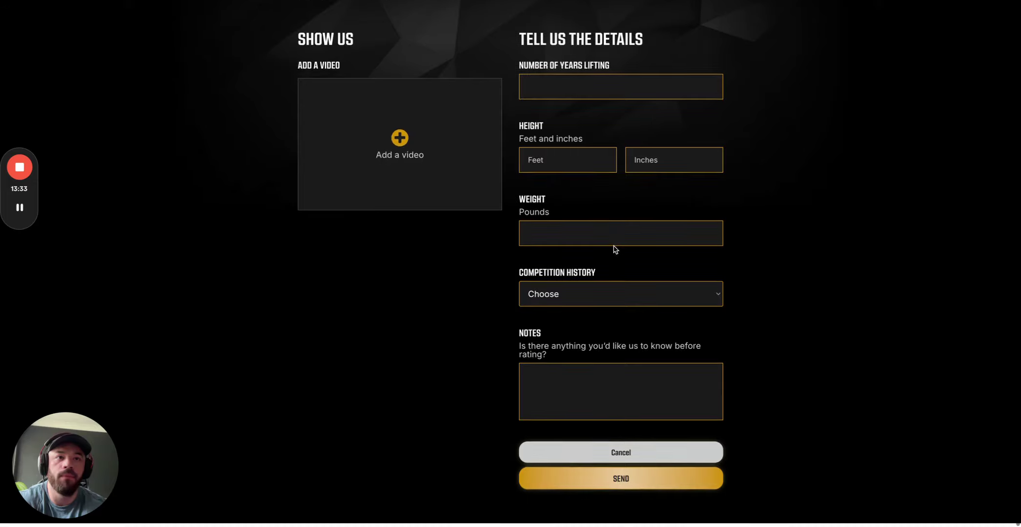
pyautogui.scroll(2, 614, 249)
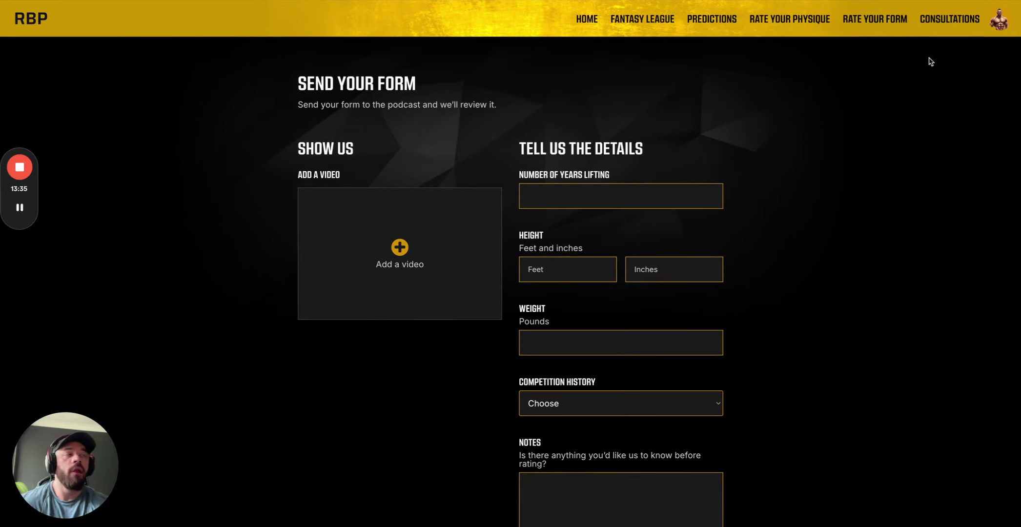
# Step: Open the Consultations page and look over the first consultant's meeting booking calendar
pyautogui.click(943, 21)
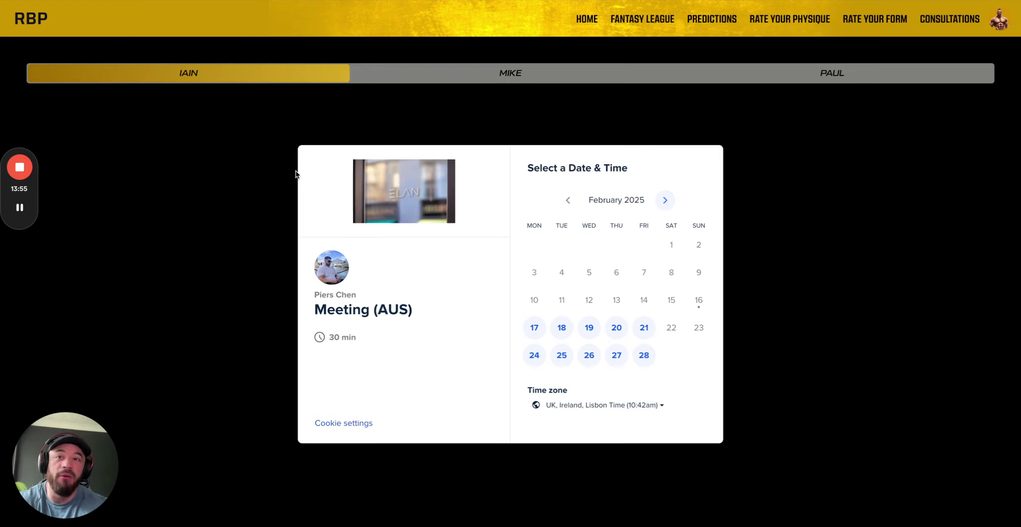
pyautogui.doubleClick(192, 74)
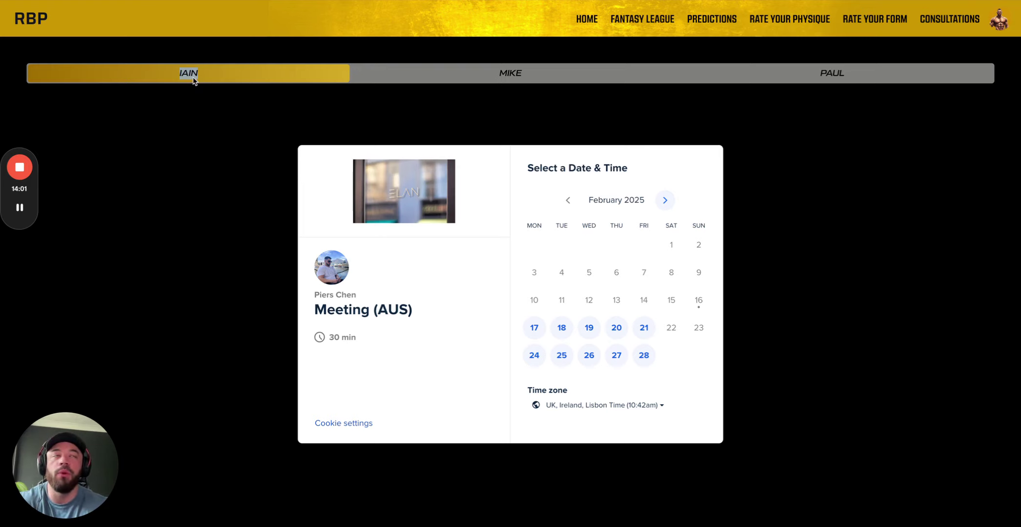
pyautogui.click(210, 100)
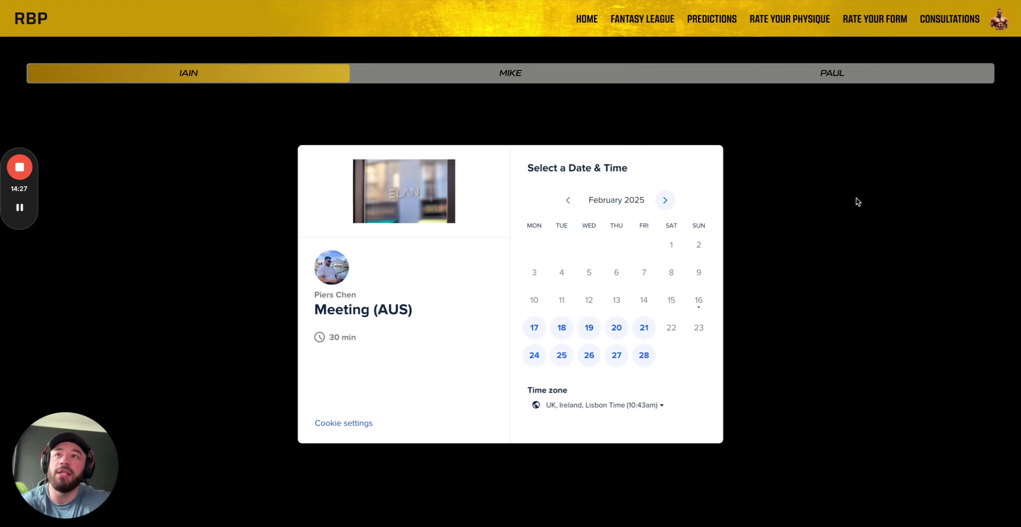
# Step: Open the bug report form from the account options, review its title, description and attachment fields, and close it unsent
pyautogui.click(987, 19)
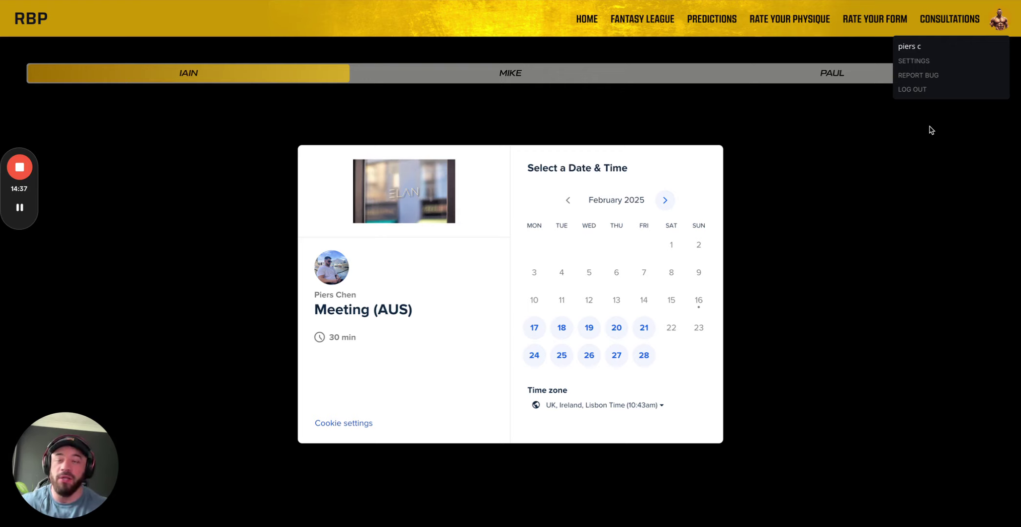
pyautogui.click(920, 74)
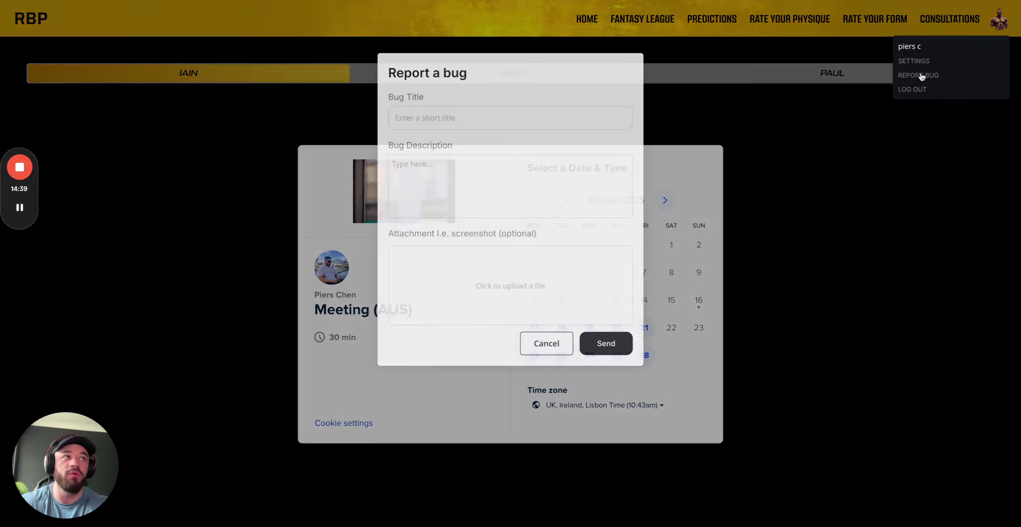
pyautogui.click(511, 157)
pyautogui.click(447, 119)
pyautogui.click(445, 189)
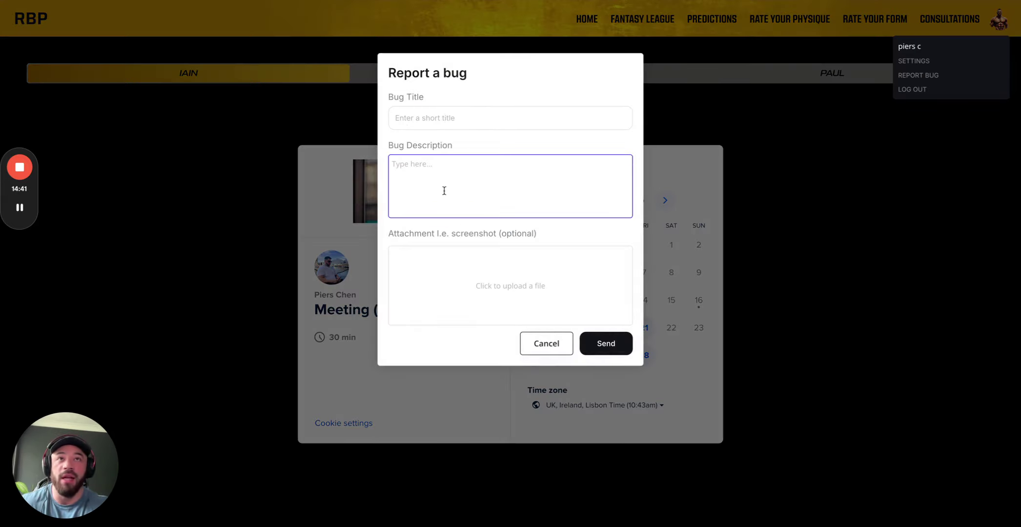
pyautogui.click(445, 246)
pyautogui.click(467, 118)
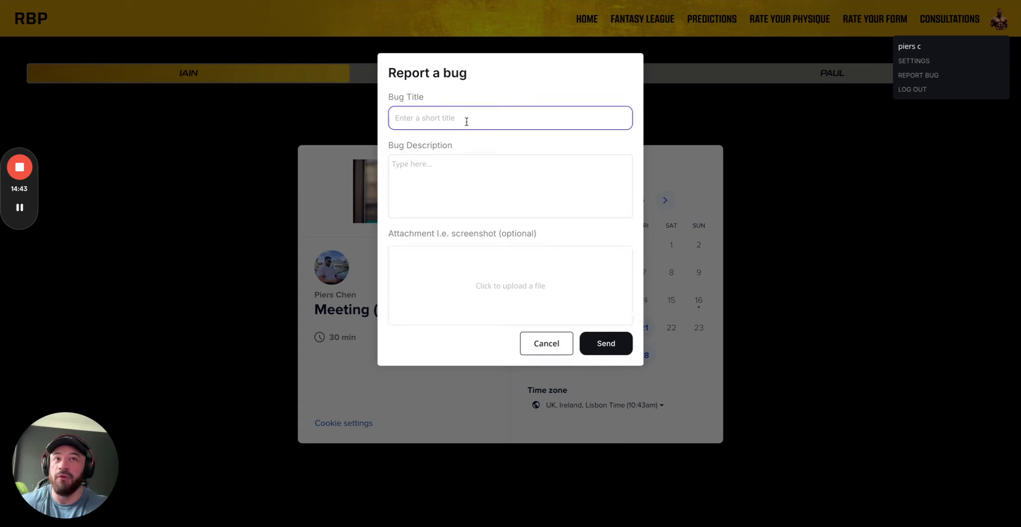
pyautogui.click(458, 244)
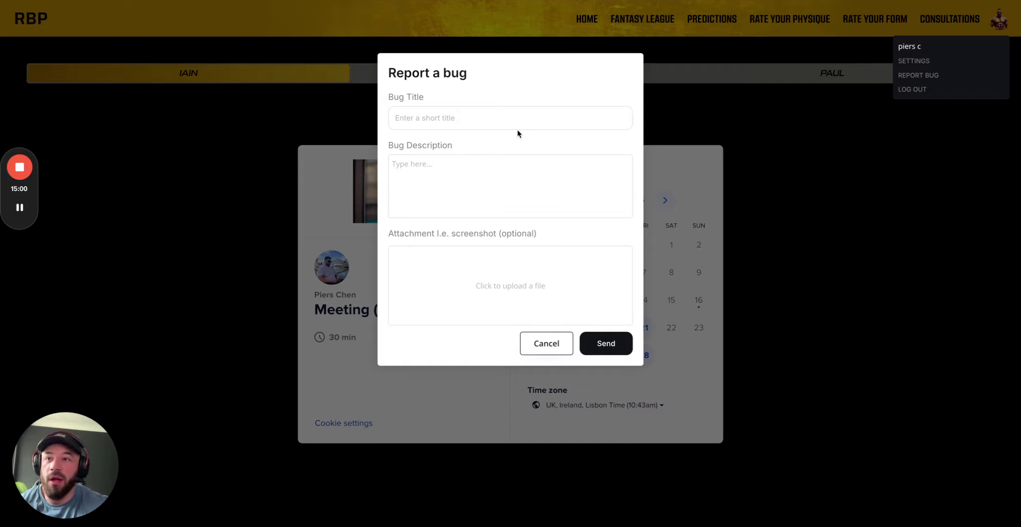
pyautogui.click(756, 128)
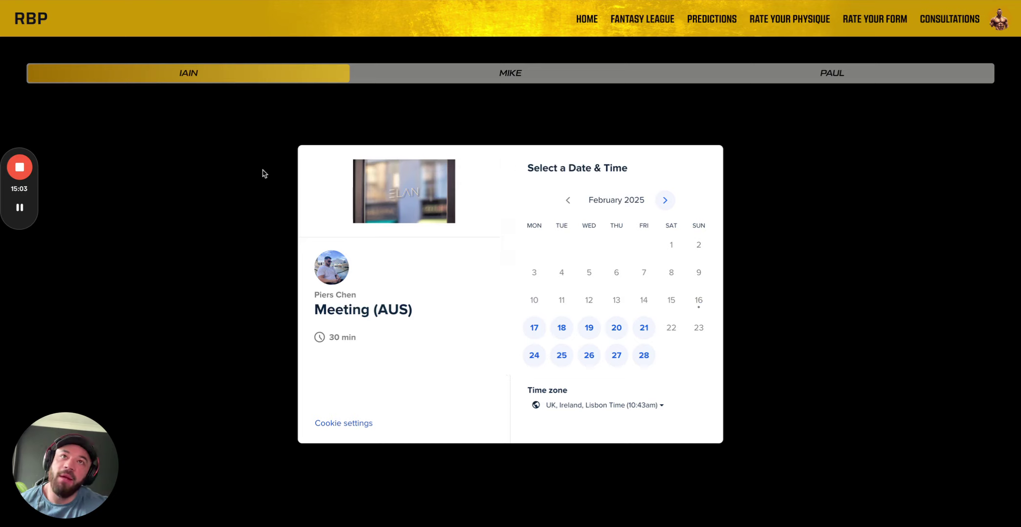